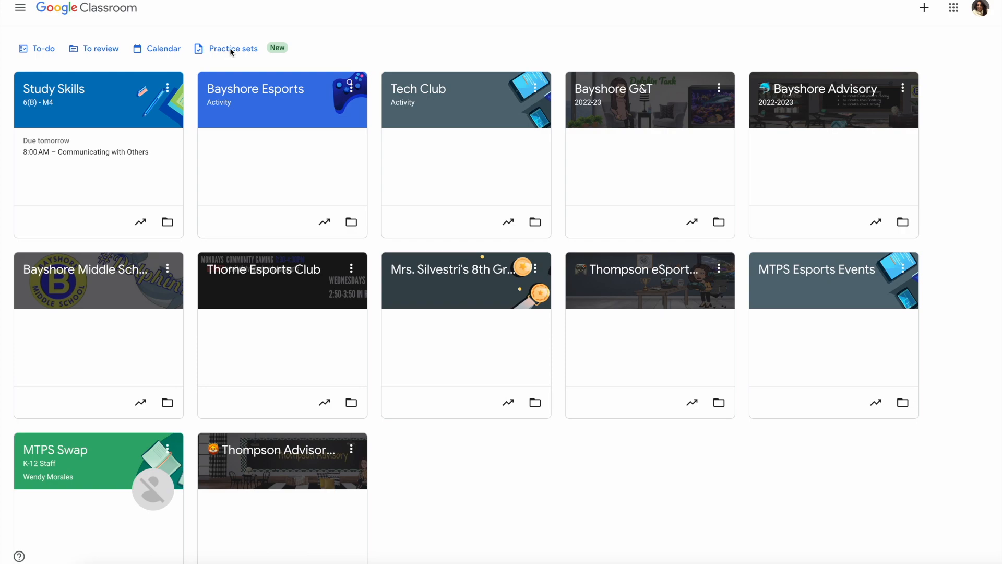
# - Go to Practice sets, create a new blank practice set, and return to the list of sets
pyautogui.click(230, 50)
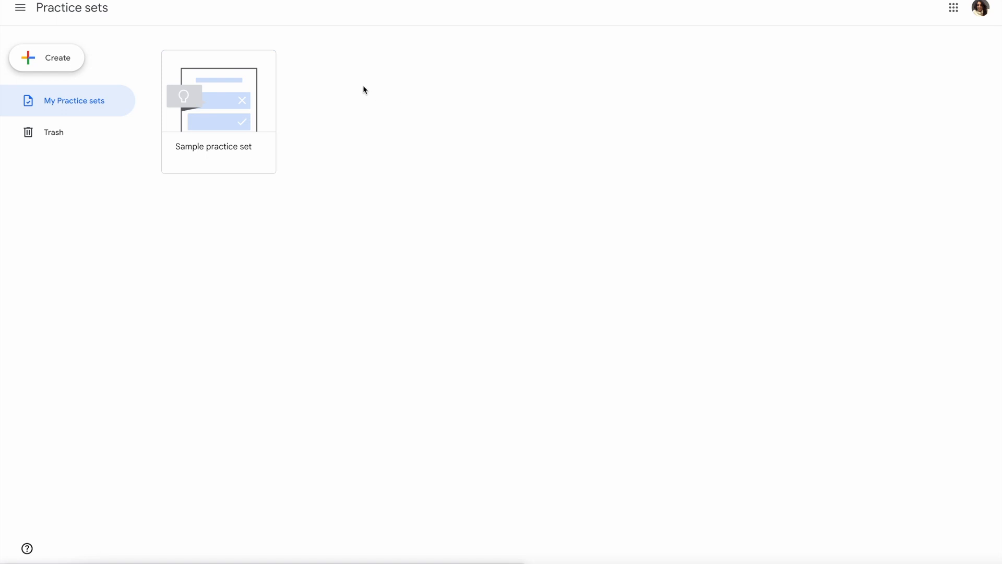
pyautogui.click(47, 61)
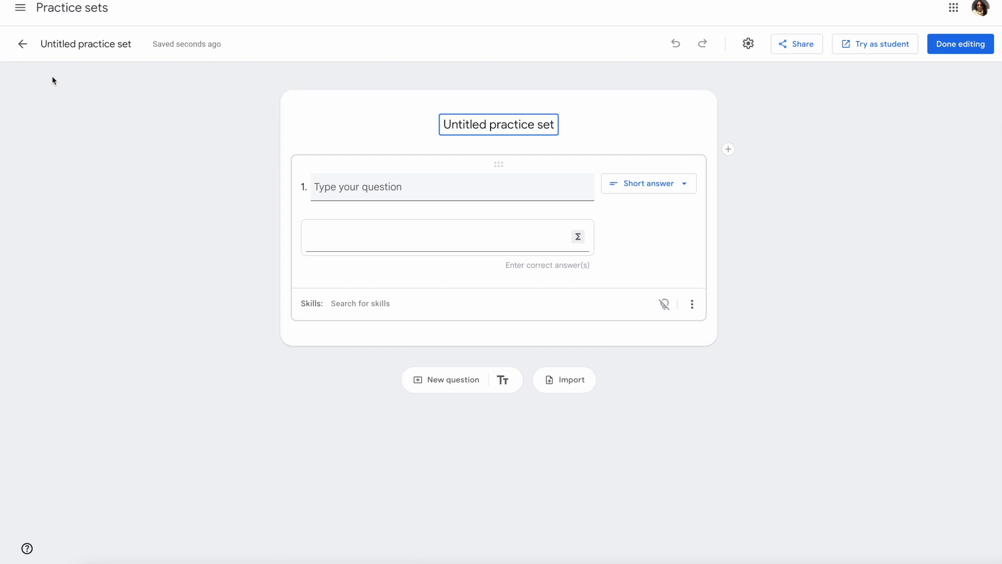
pyautogui.click(23, 46)
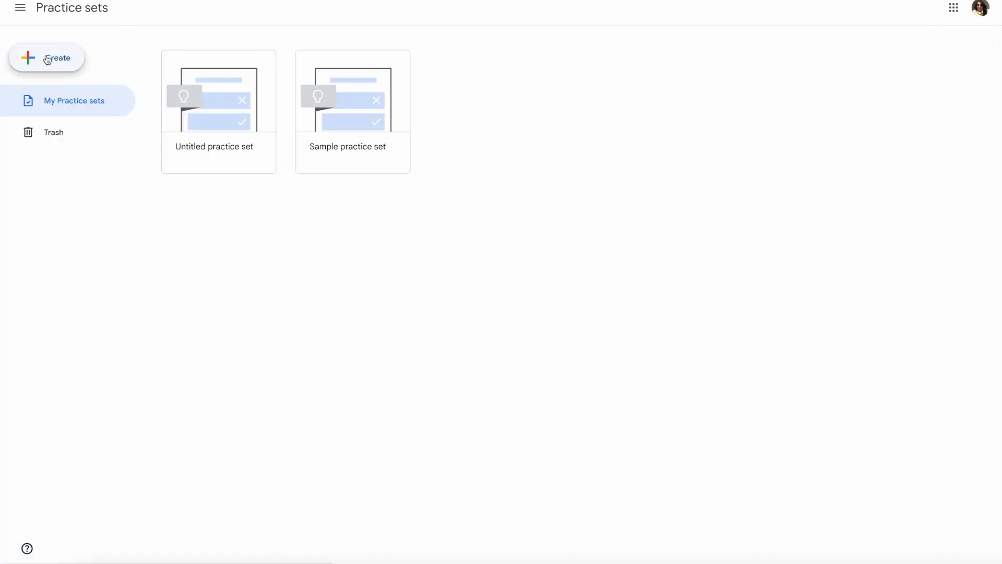
# - Open the Sample practice set and look through its first question and answer choices
pyautogui.click(342, 99)
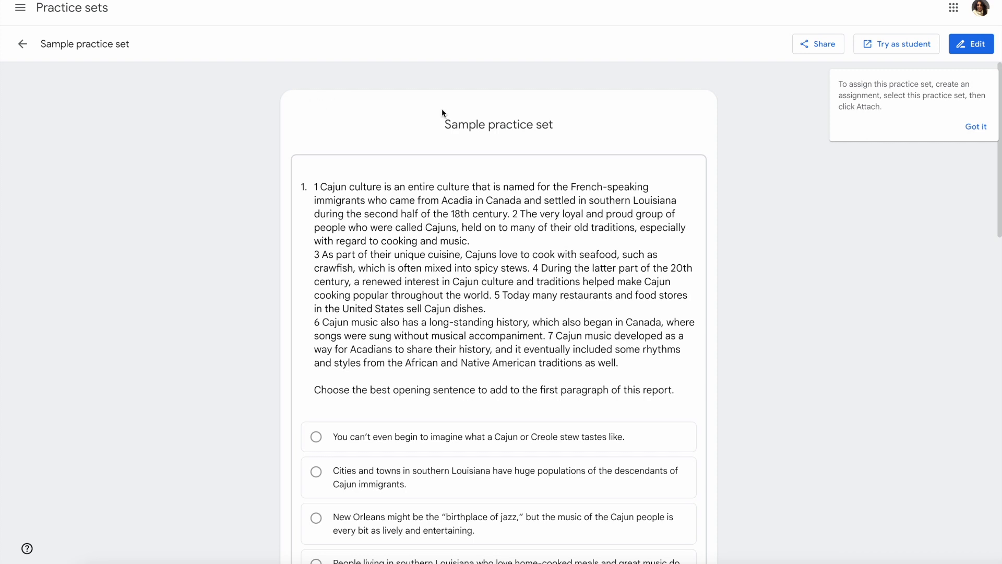
pyautogui.scroll(-2, 427, 242)
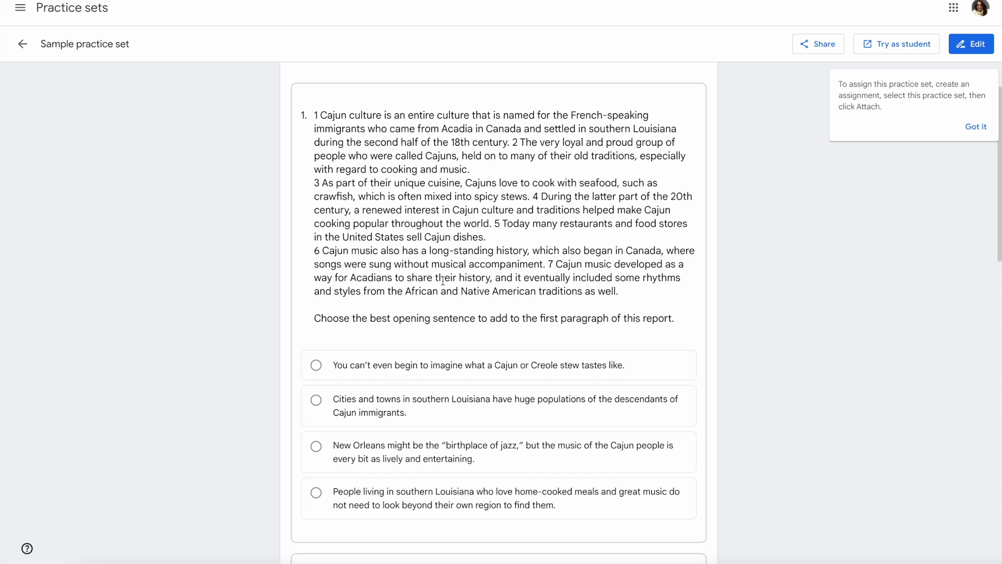
pyautogui.scroll(-3, 442, 280)
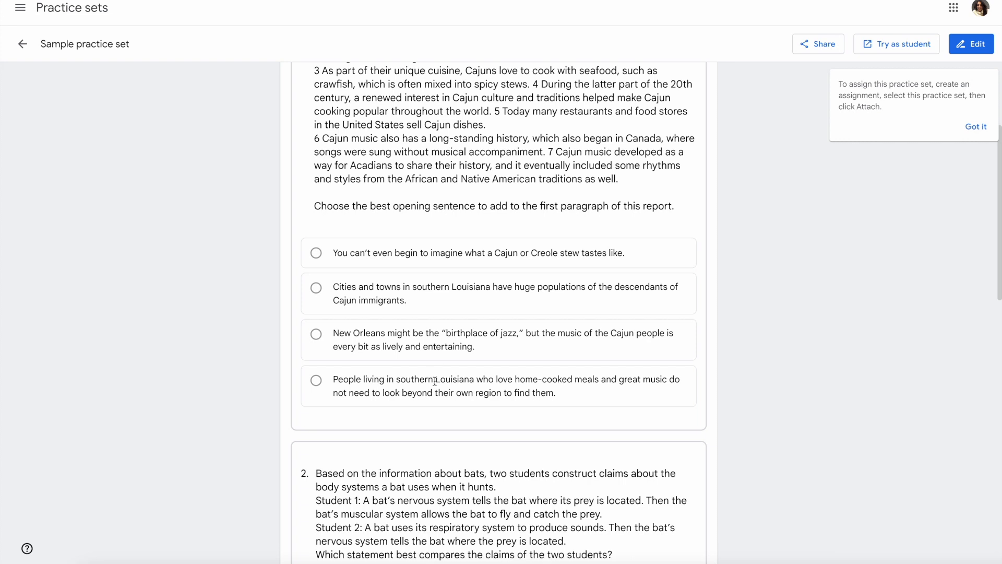
pyautogui.scroll(5, 437, 391)
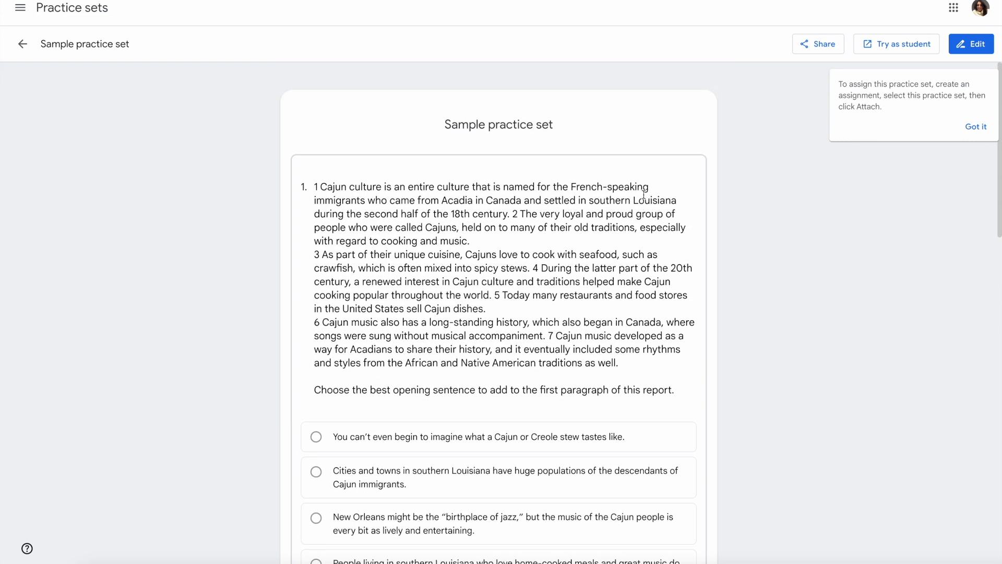
# - Open the sample practice set for editing and view the question types available for question 1
pyautogui.click(969, 45)
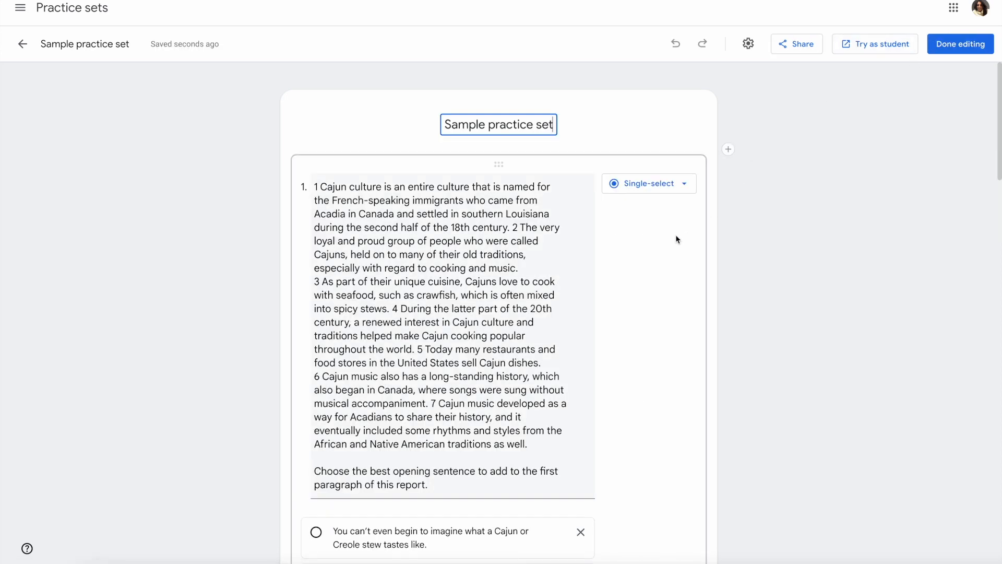
pyautogui.click(685, 184)
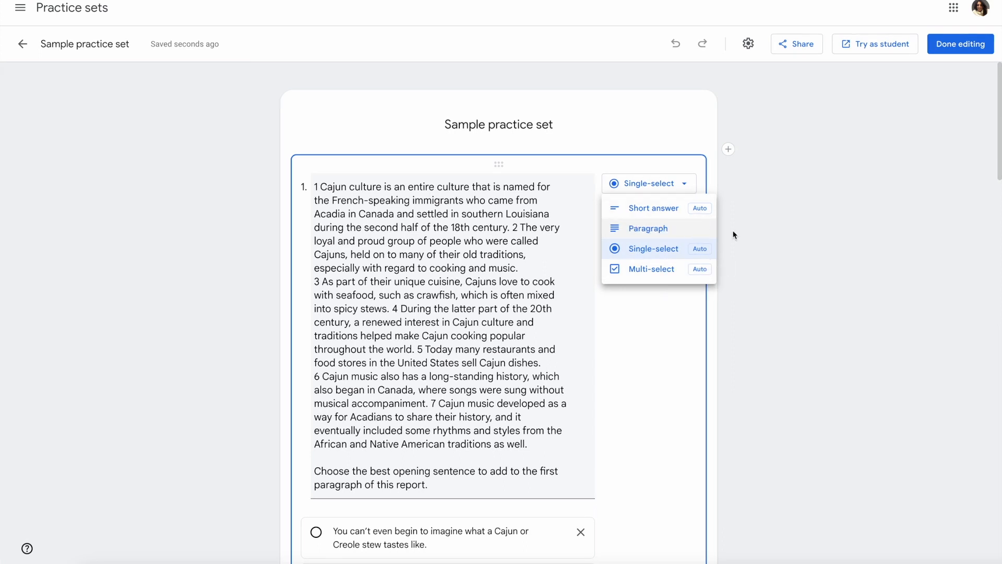
pyautogui.click(757, 233)
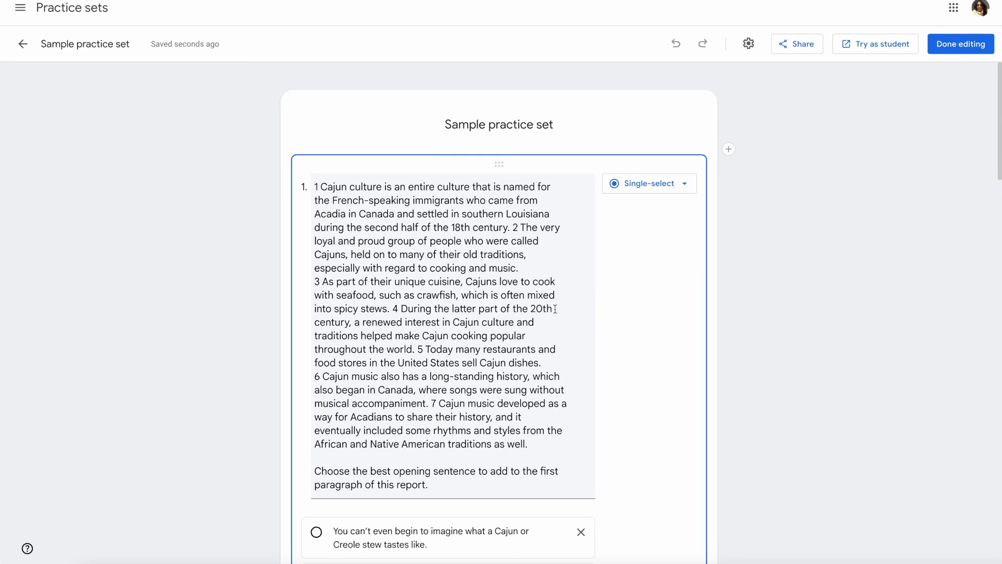
# - Mark the option beginning "People living in southern Louisiana" as the correct answer to question 1
pyautogui.scroll(-5, 539, 311)
pyautogui.scroll(-1, 539, 311)
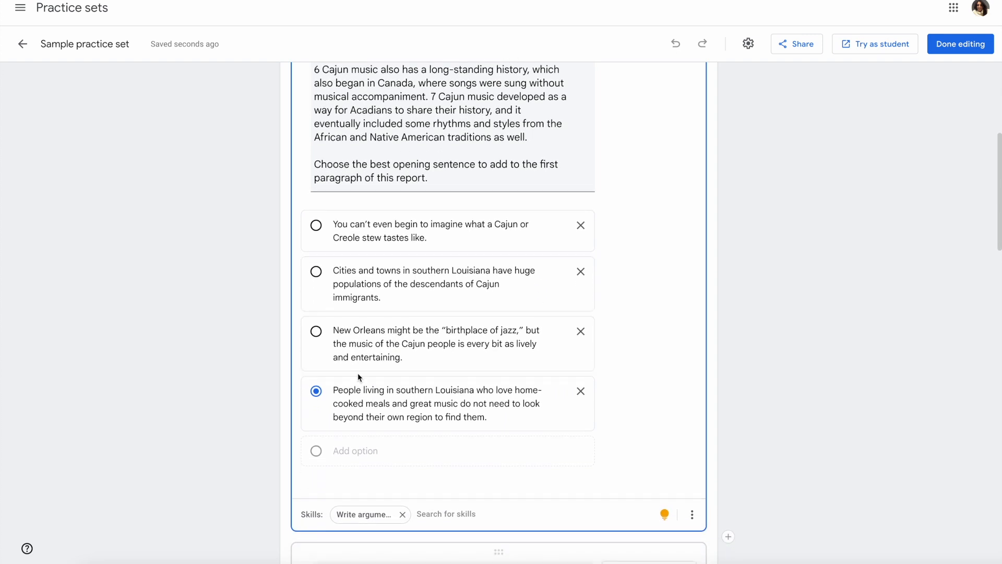
pyautogui.scroll(1, 316, 400)
pyautogui.click(316, 400)
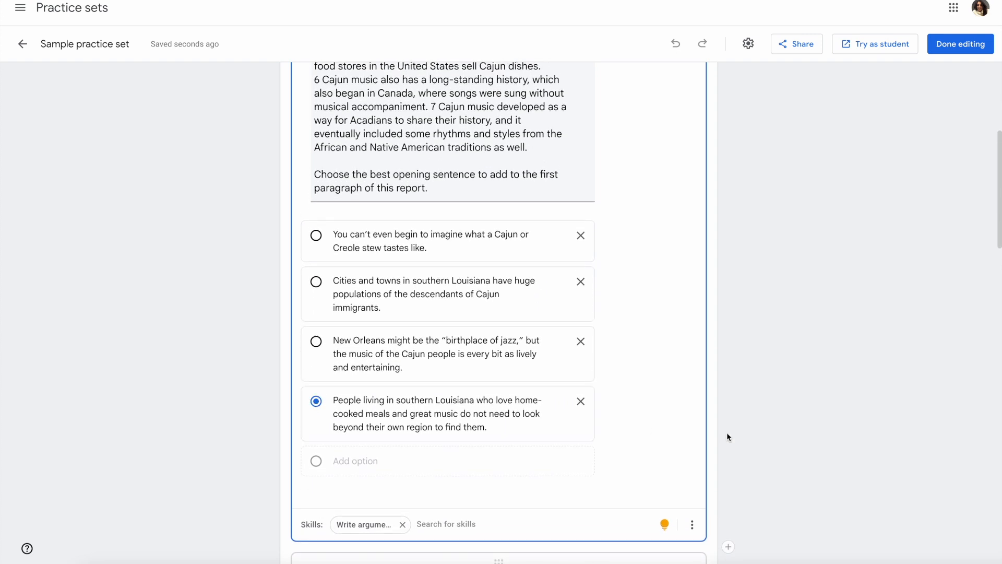
# - Examine the hint indicator and tagged skill on question 1, plus question 2's choices and skills, down to question 3
pyautogui.scroll(-3, 688, 426)
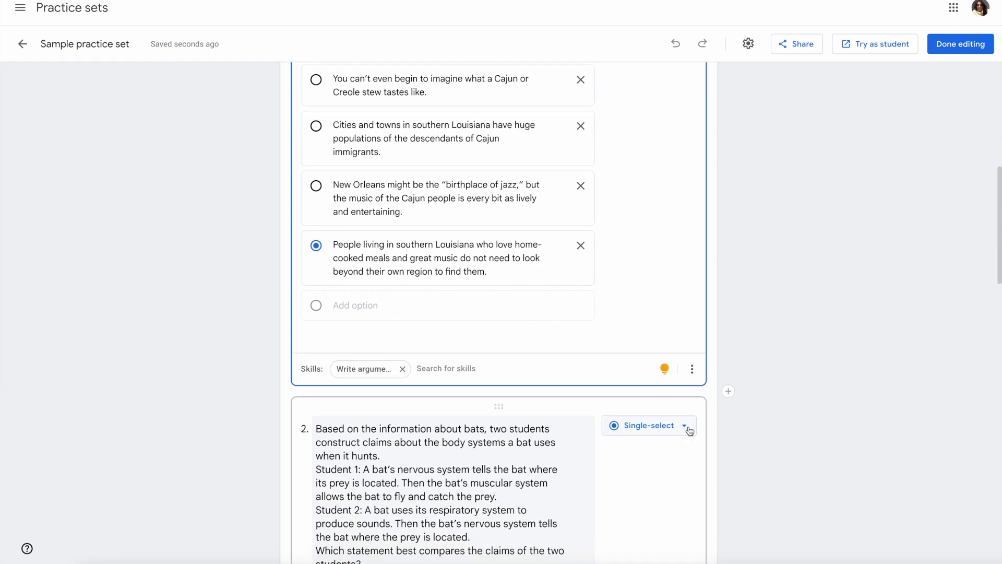
pyautogui.moveTo(664, 373)
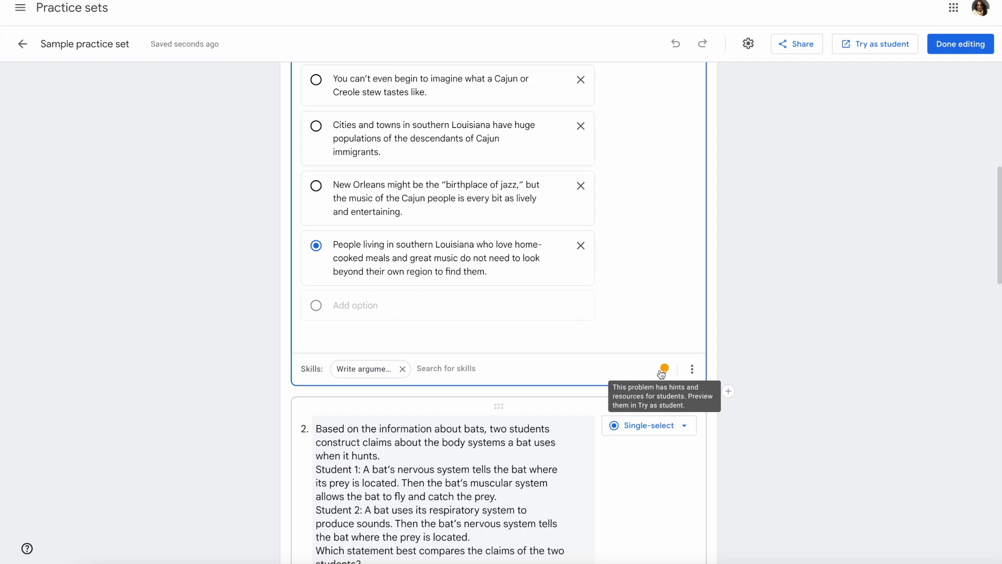
pyautogui.scroll(-3, 573, 370)
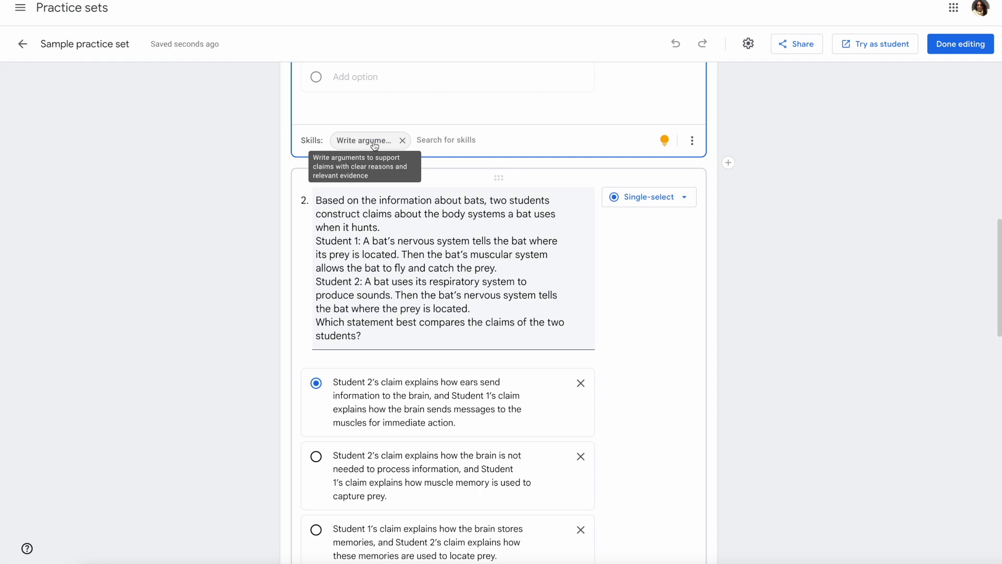
pyautogui.scroll(-2, 528, 273)
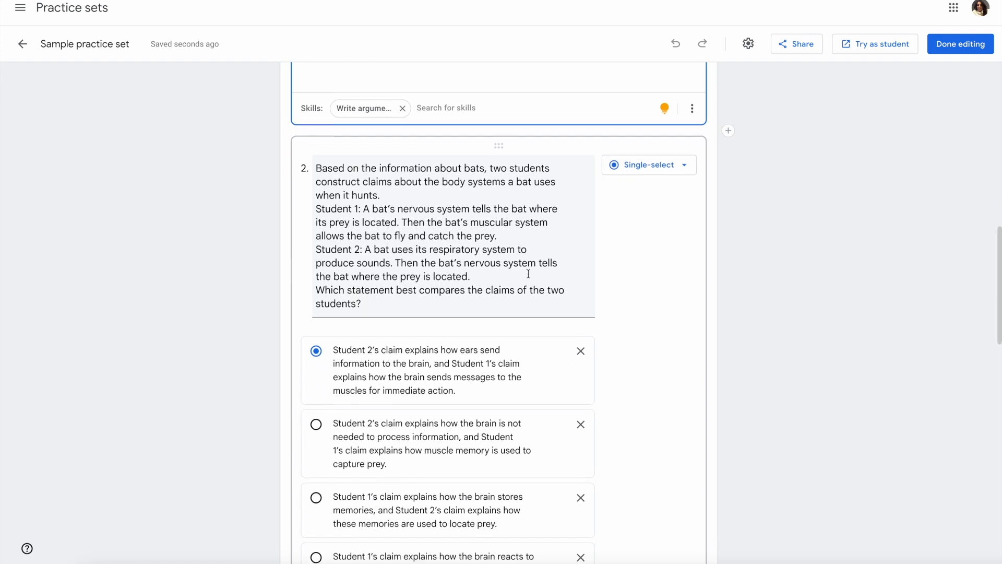
pyautogui.scroll(-3, 528, 273)
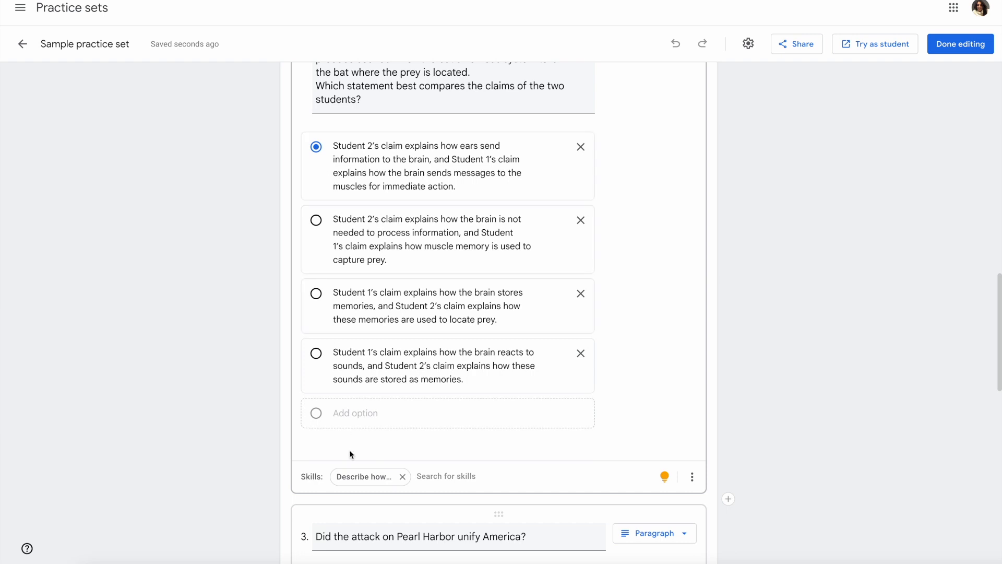
pyautogui.scroll(-5, 370, 478)
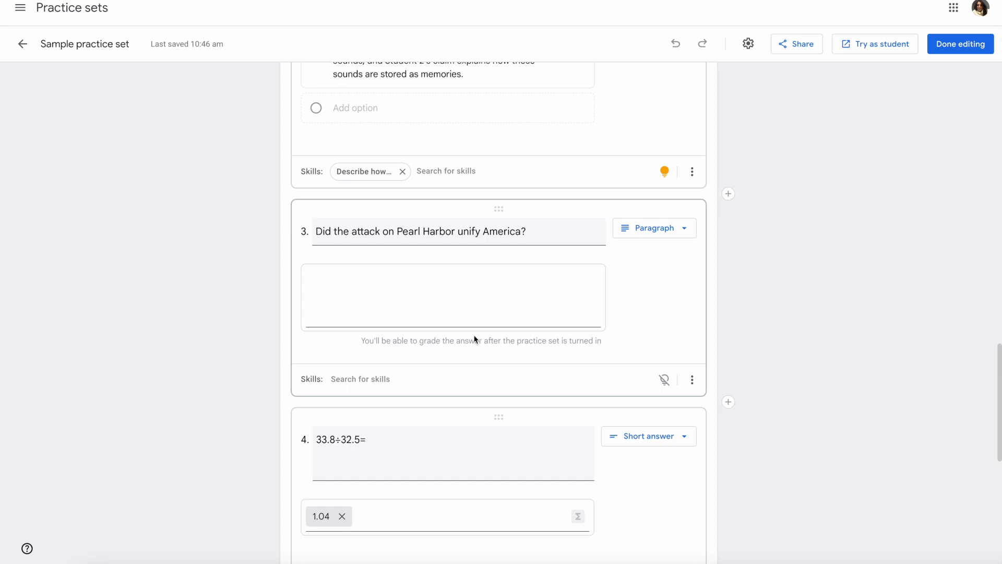
# - Search question 3's skills for "world war" and "pearl harbor", and clear the search without adding a skill
pyautogui.click(362, 385)
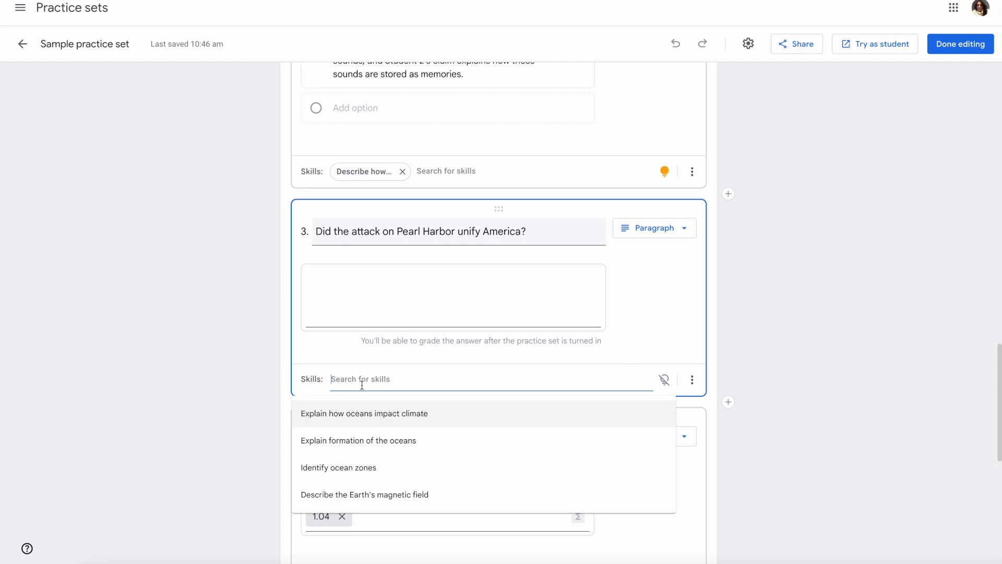
pyautogui.write('world war')
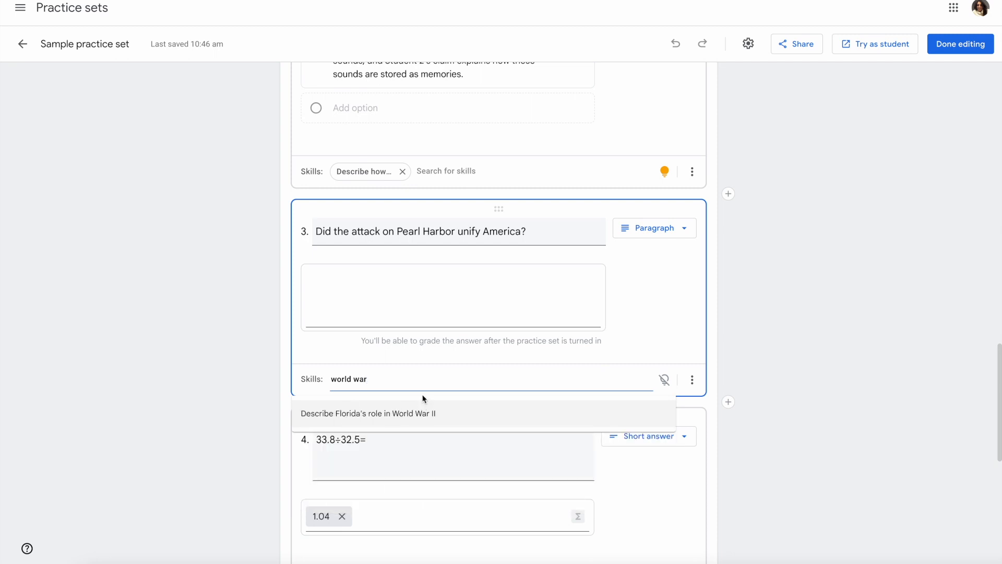
pyautogui.press('BackSpace')
pyautogui.press('BackSpace')
pyautogui.press('BackSpace')
pyautogui.press('BackSpace')
pyautogui.press('BackSpace')
pyautogui.press('BackSpace')
pyautogui.press('BackSpace')
pyautogui.press('BackSpace')
pyautogui.press('BackSpace')
pyautogui.write('pearl ')
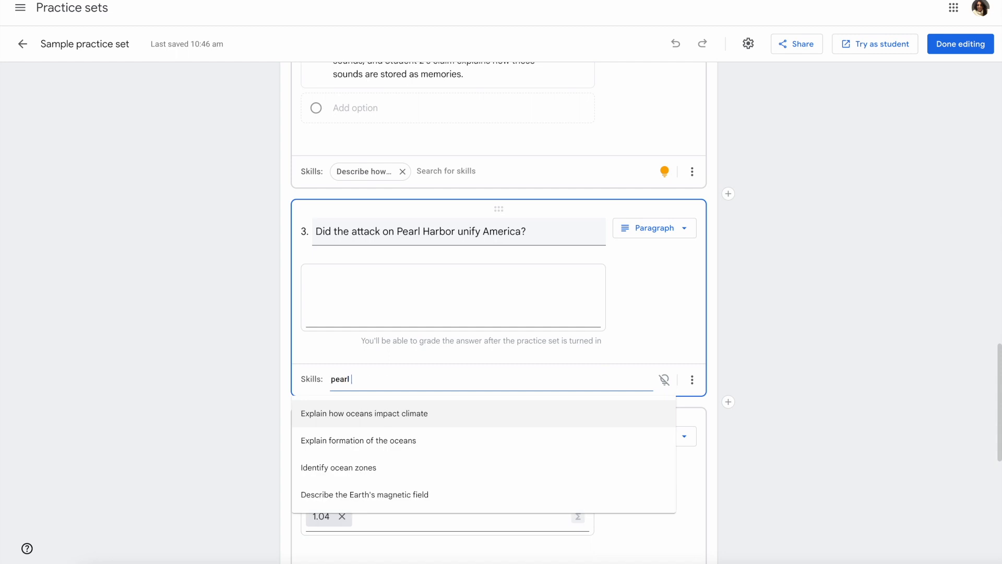
pyautogui.write('harbor')
pyautogui.scroll(-1, 405, 384)
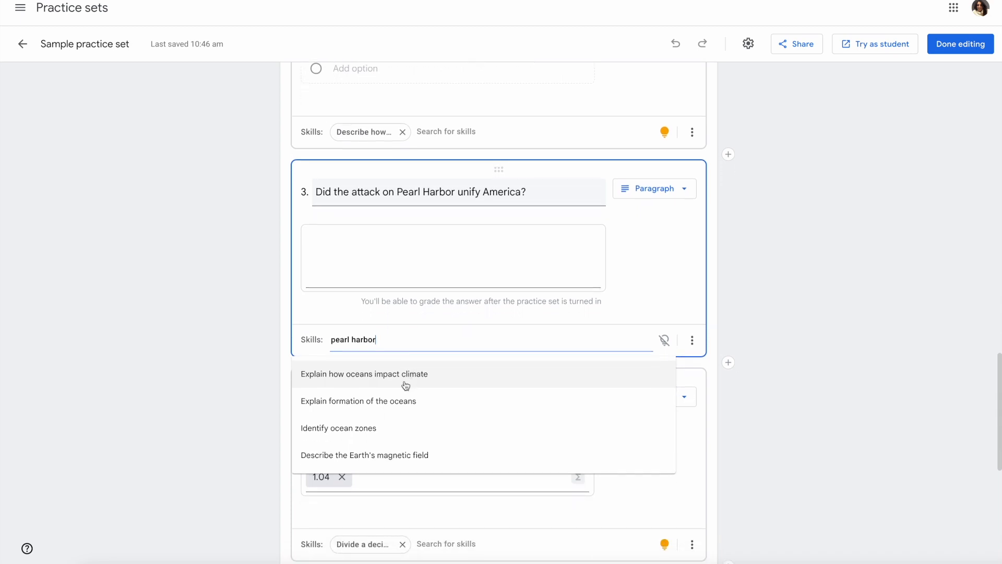
pyautogui.moveTo(392, 338); pyautogui.dragTo(325, 342)
pyautogui.press('BackSpace')
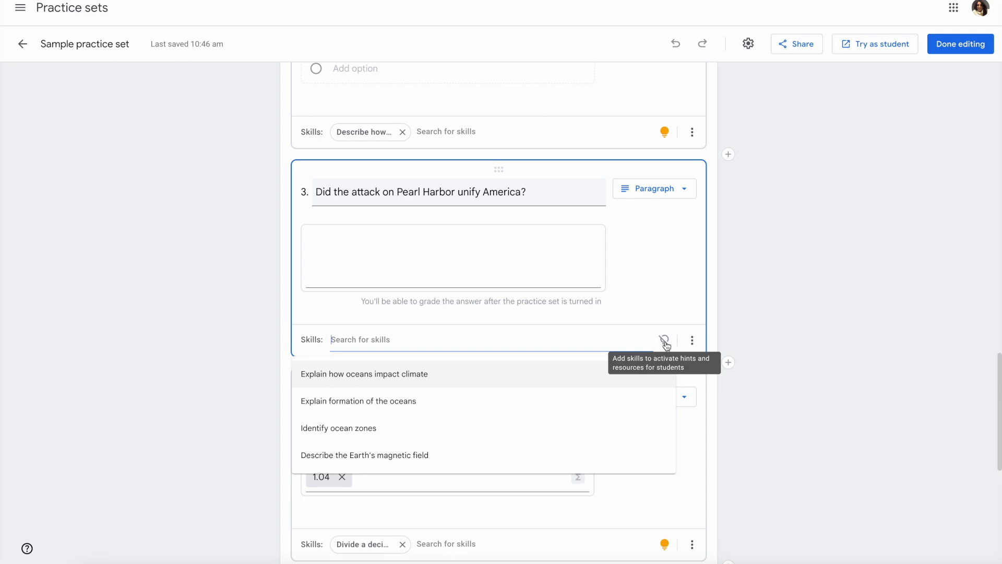
pyautogui.click(800, 400)
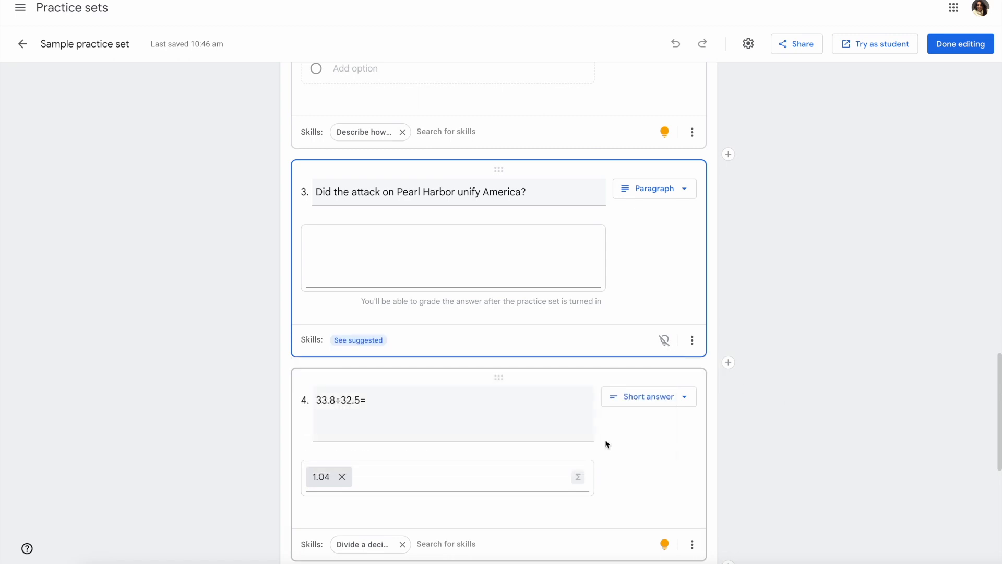
# - Review question 4's answer and tagged skill, and tag question 5 with the skill beginning "Solve basic al"
pyautogui.scroll(-3, 606, 440)
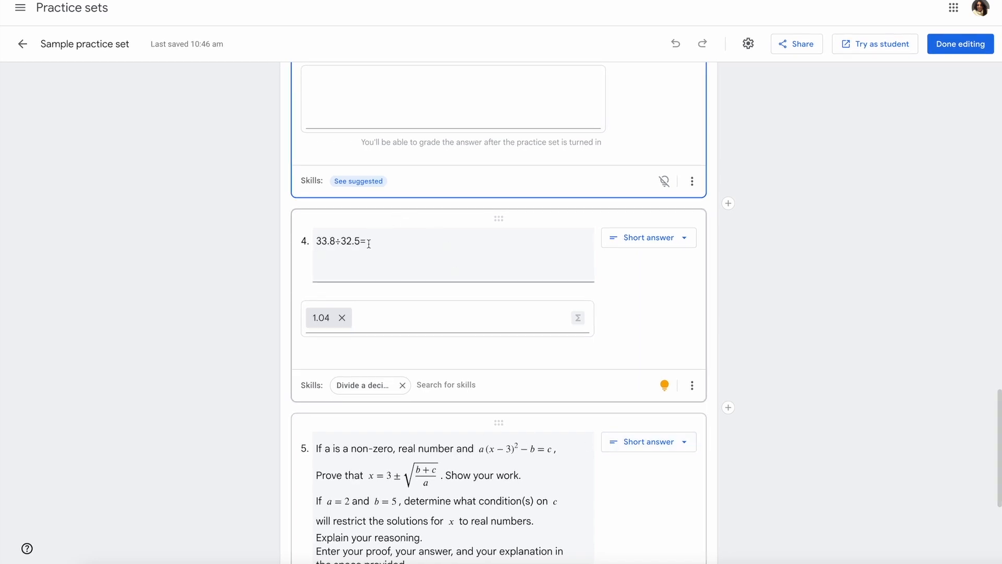
pyautogui.scroll(1, 392, 282)
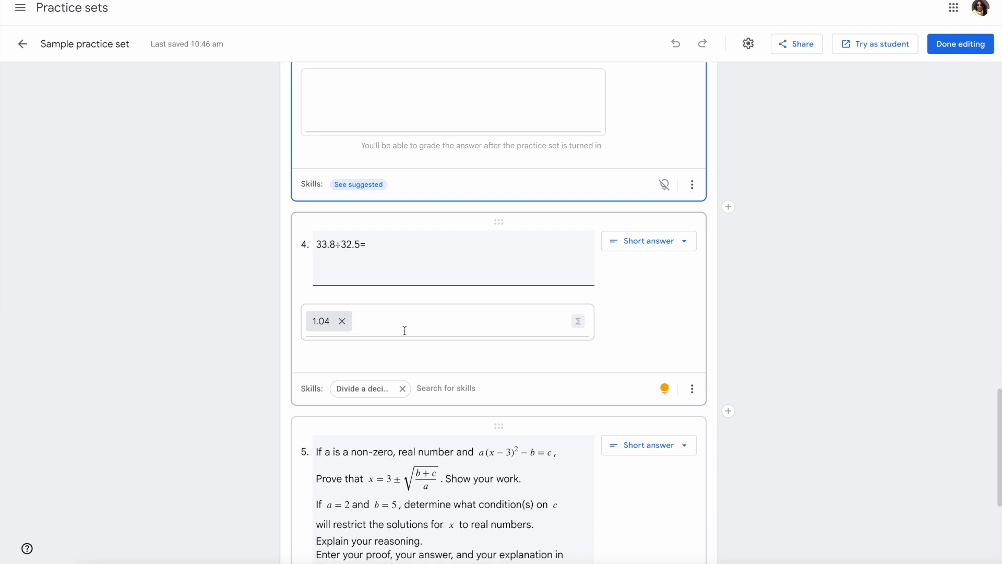
pyautogui.scroll(-2, 404, 331)
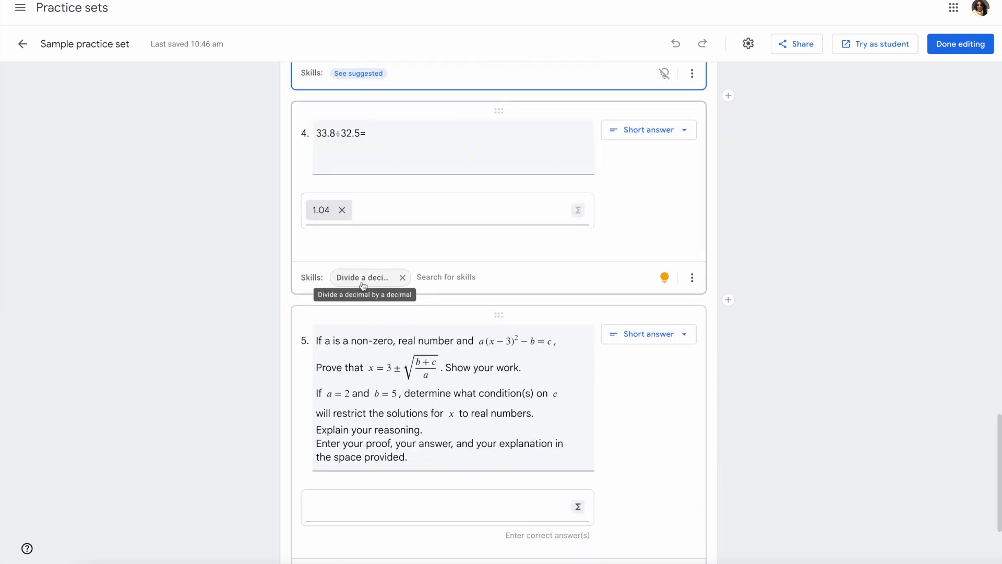
pyautogui.scroll(-3, 490, 377)
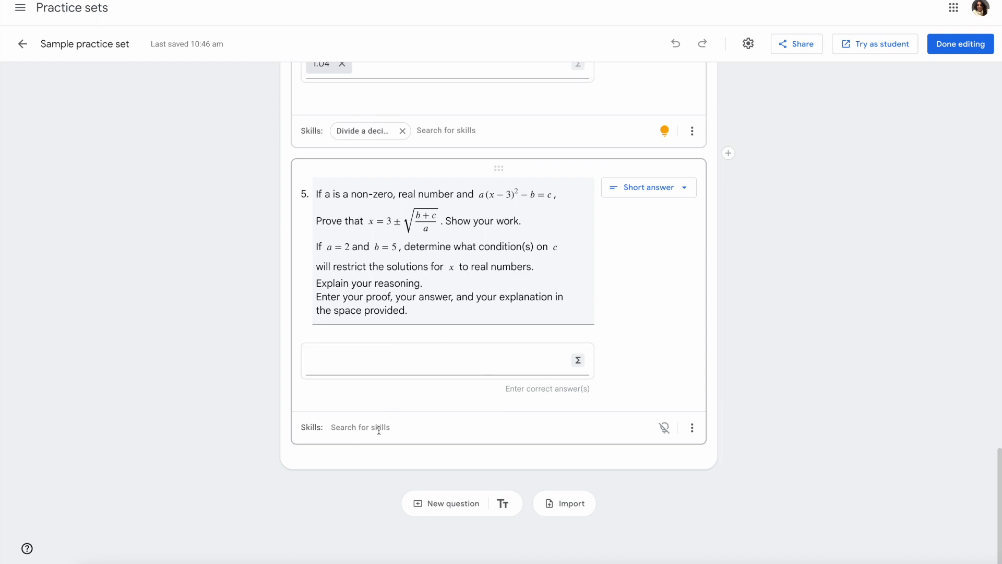
pyautogui.click(578, 235)
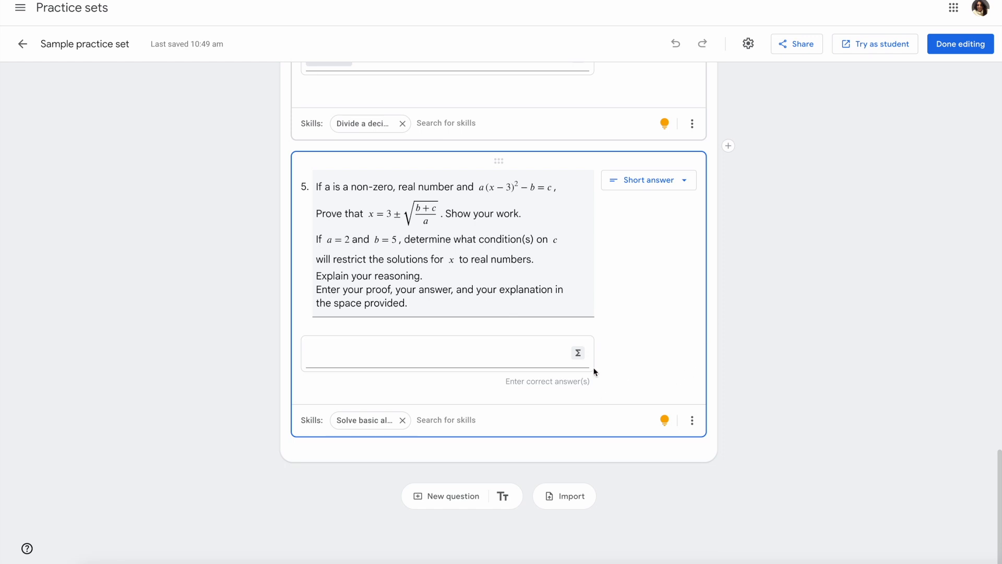
# - View the math keyboard for question 5's correct answer and close it without entering anything
pyautogui.click(578, 355)
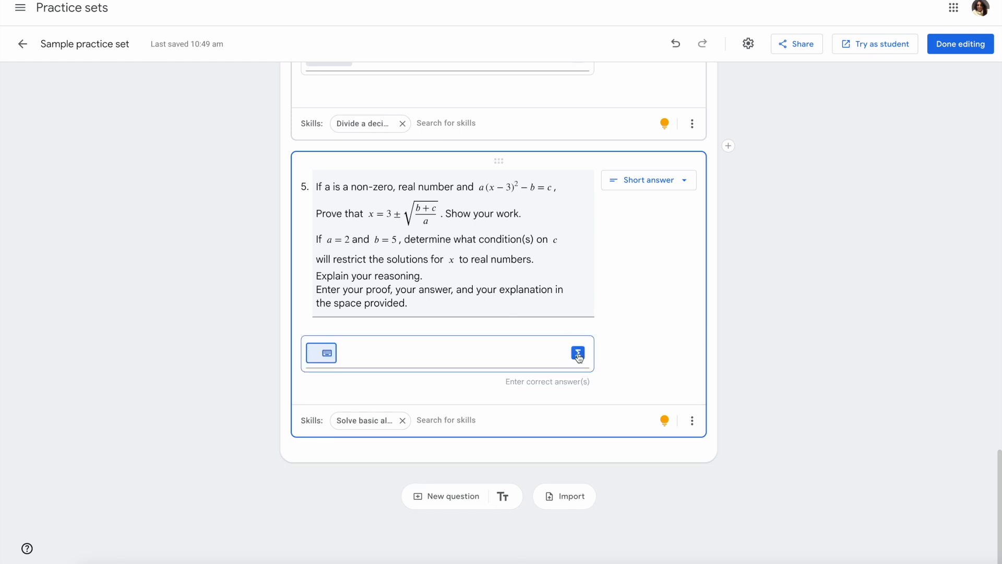
pyautogui.click(326, 355)
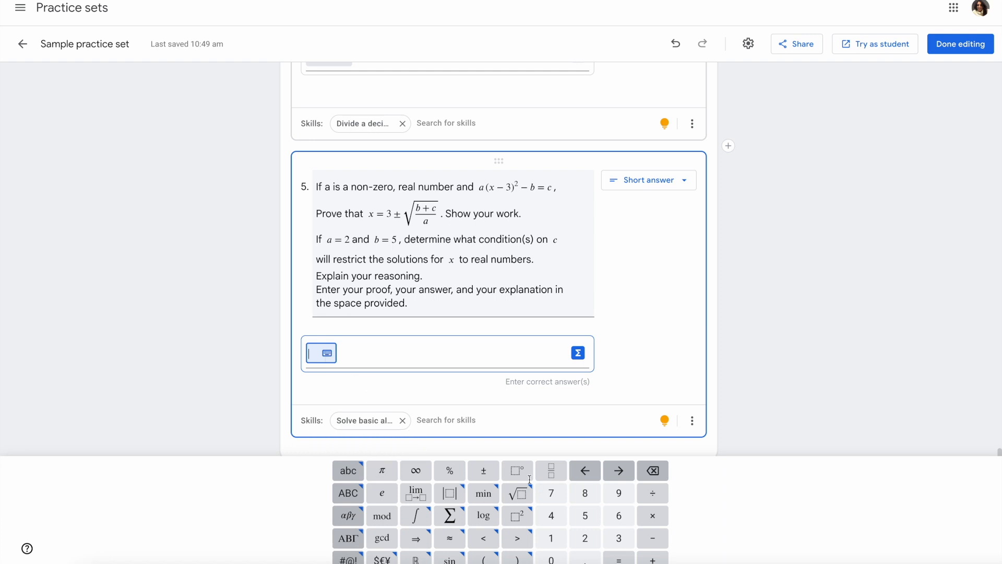
pyautogui.click(645, 302)
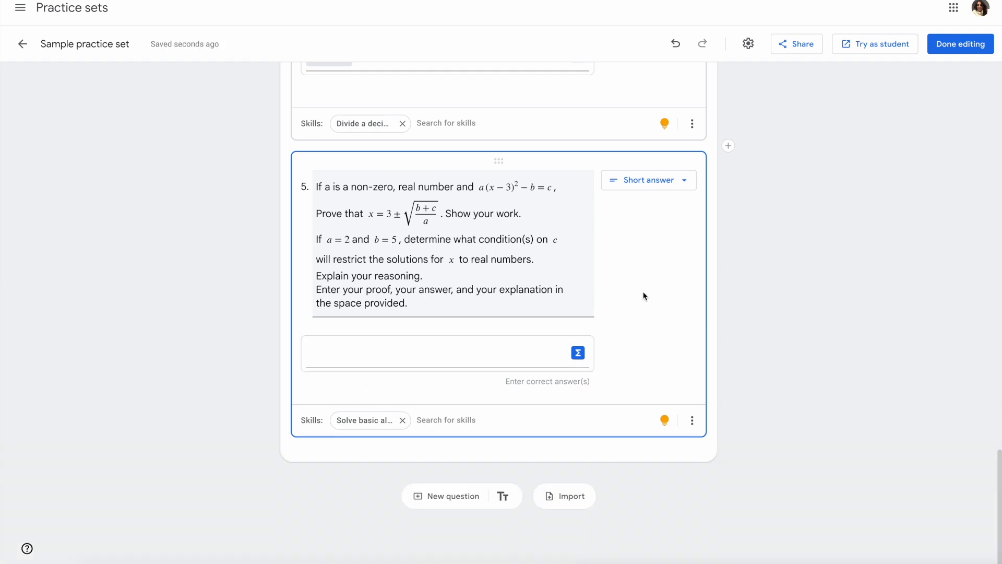
# - Insert a blank equation at the end of question 5's text and open its math keyboard
pyautogui.click(414, 301)
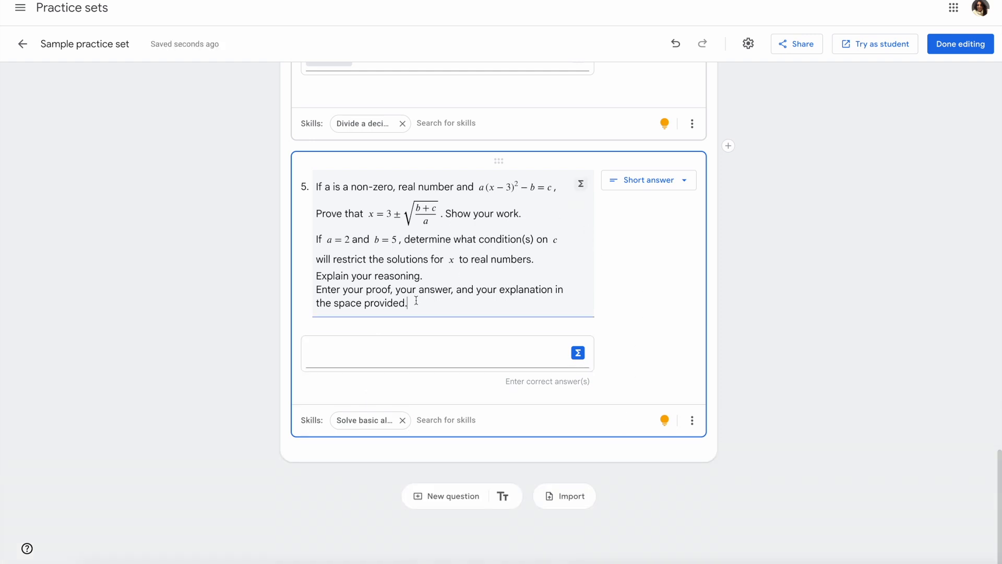
pyautogui.click(582, 186)
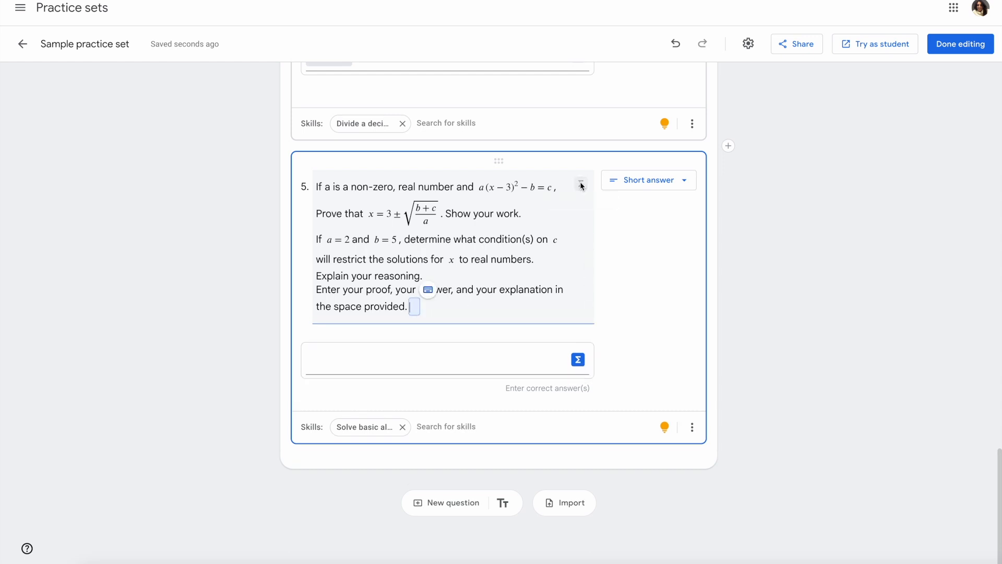
pyautogui.click(428, 292)
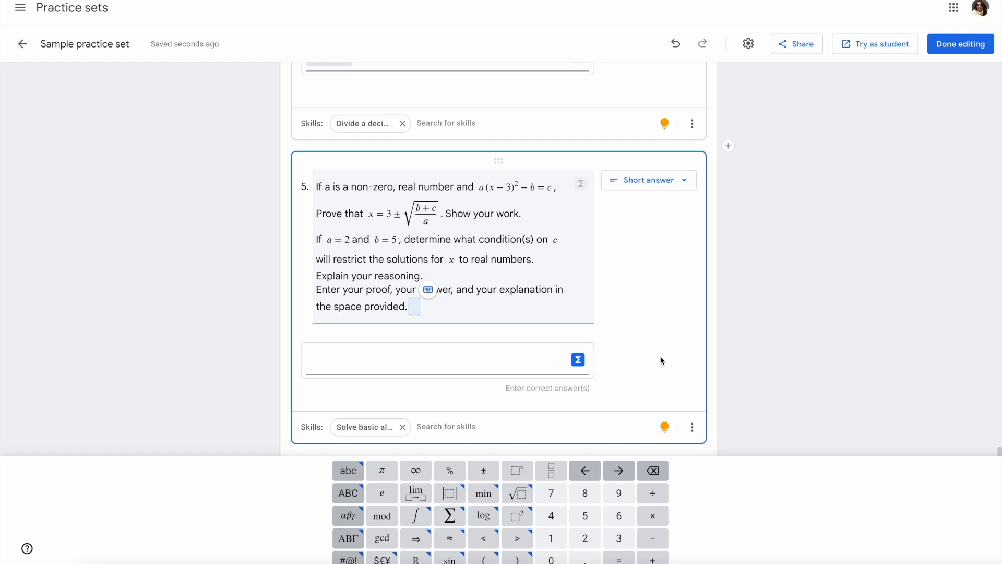
# - Search question 5's skills for "algebra" and tag it with "Solve basic algebraic expressions and equations"
pyautogui.click(379, 428)
pyautogui.write('algebra')
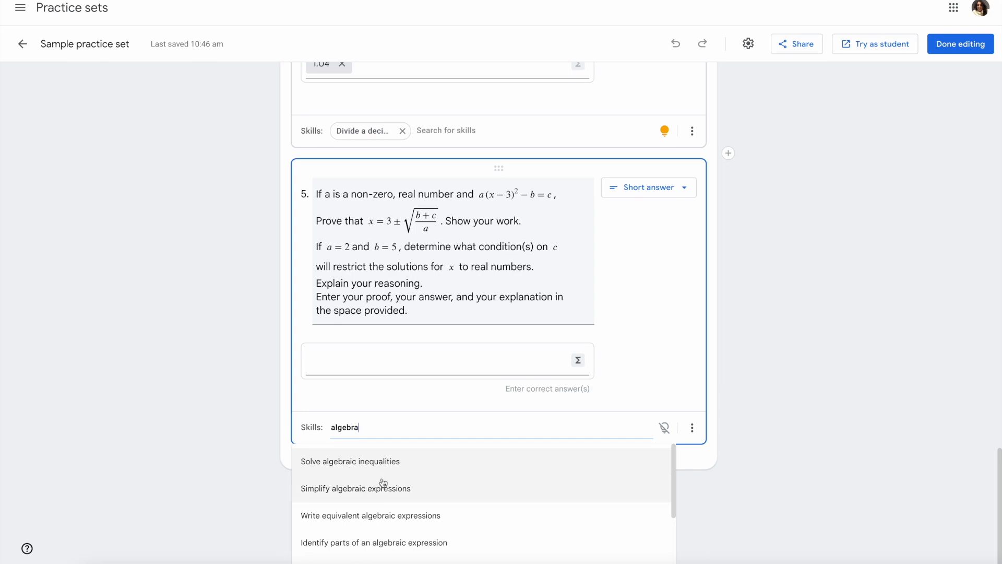
pyautogui.scroll(-2, 386, 490)
pyautogui.scroll(1, 385, 488)
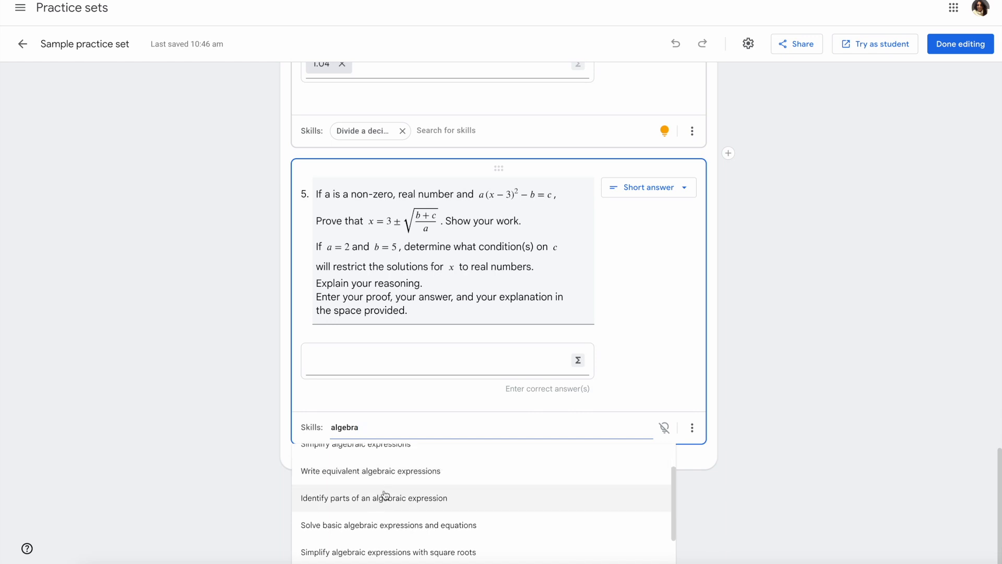
pyautogui.scroll(-1, 384, 525)
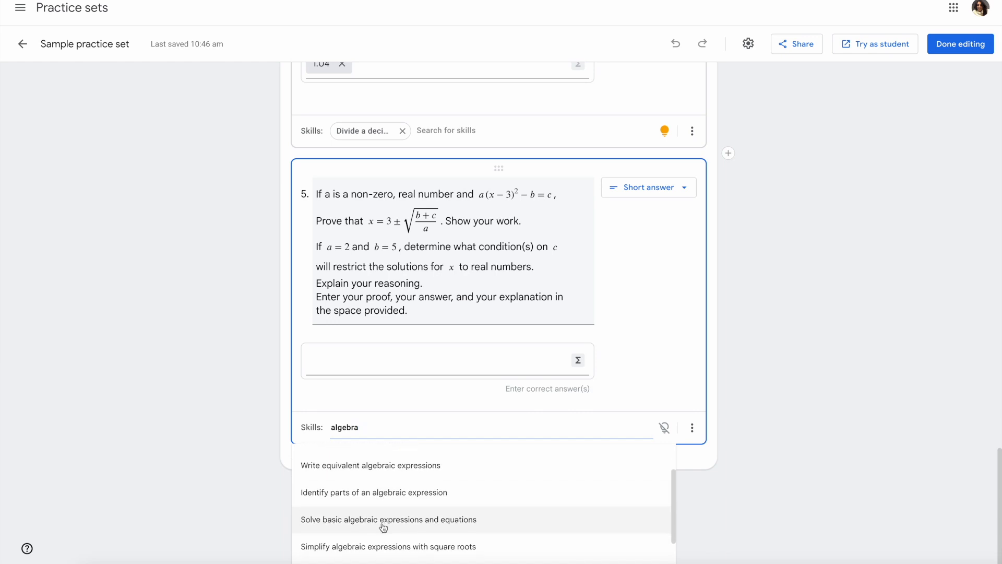
pyautogui.click(384, 520)
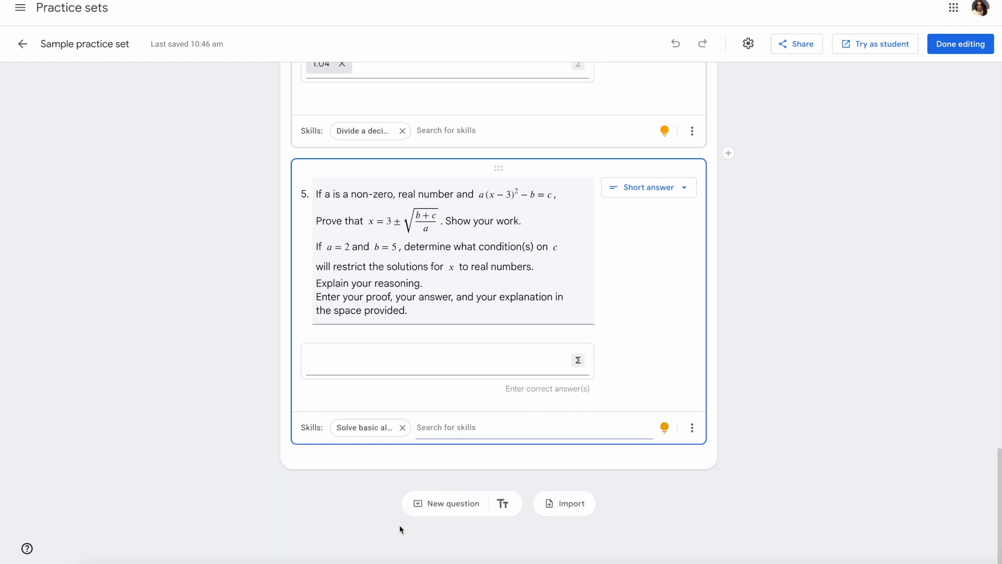
# - Try the practice set as a student, continuing anyway despite the missing correct answers
pyautogui.scroll(-1, 604, 497)
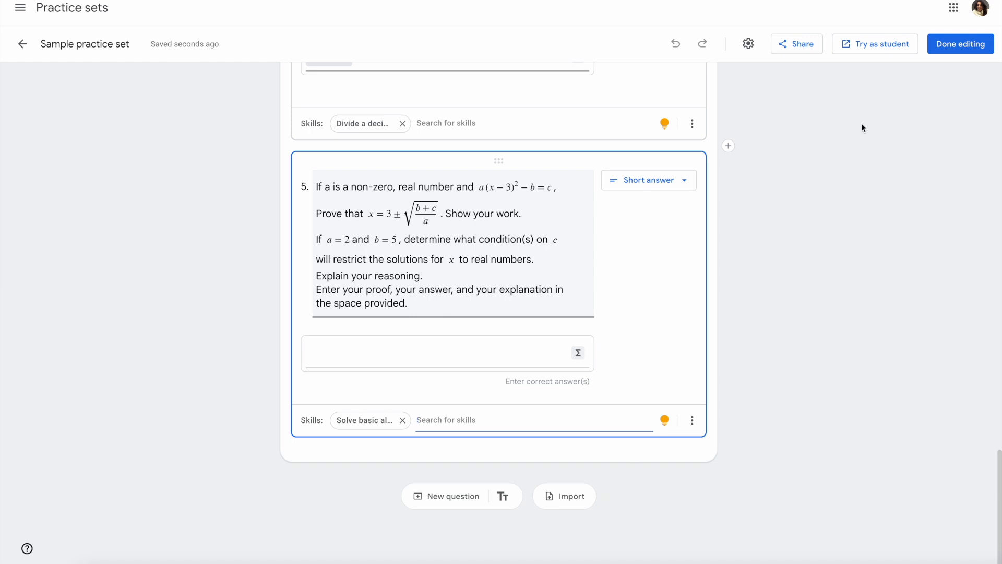
pyautogui.click(869, 48)
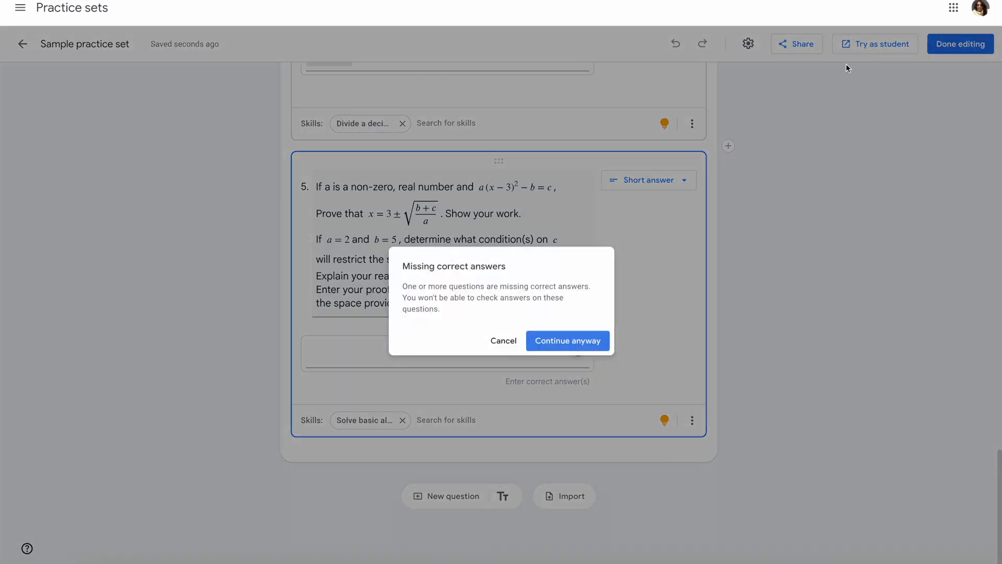
pyautogui.click(555, 341)
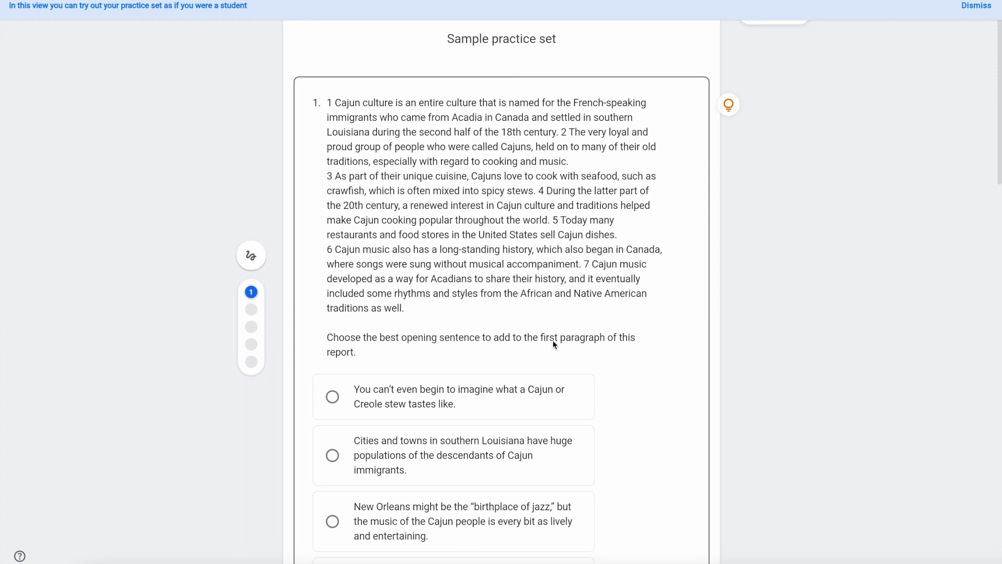
# - Answer question 1 with the choice beginning "Cities and towns in southern Louisiana" and check the answer
pyautogui.scroll(-1, 553, 340)
pyautogui.scroll(-2, 553, 341)
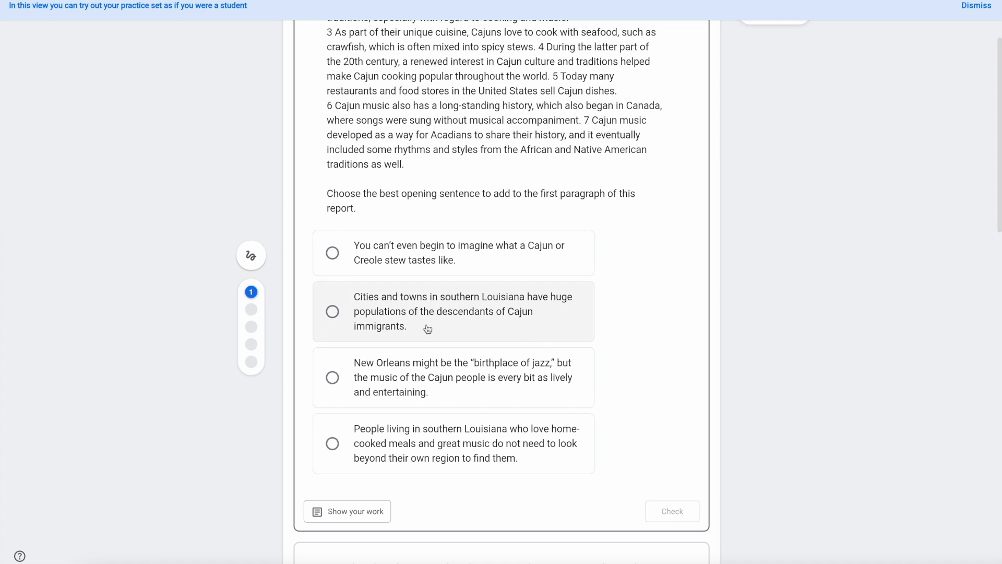
pyautogui.click(334, 315)
pyautogui.click(672, 514)
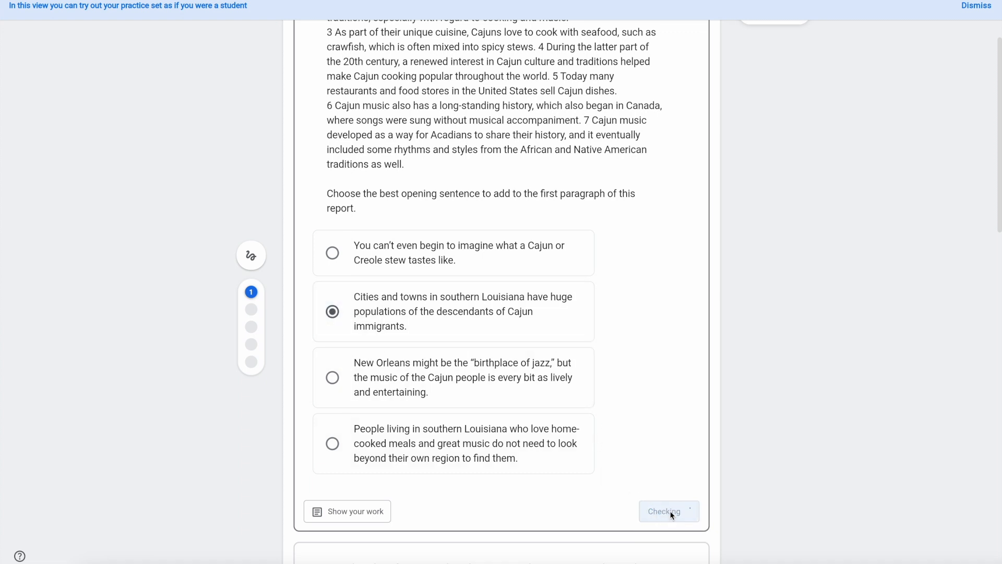
# - View question 1's hint about writing an argument and close it
pyautogui.scroll(2, 650, 355)
pyautogui.scroll(1, 651, 355)
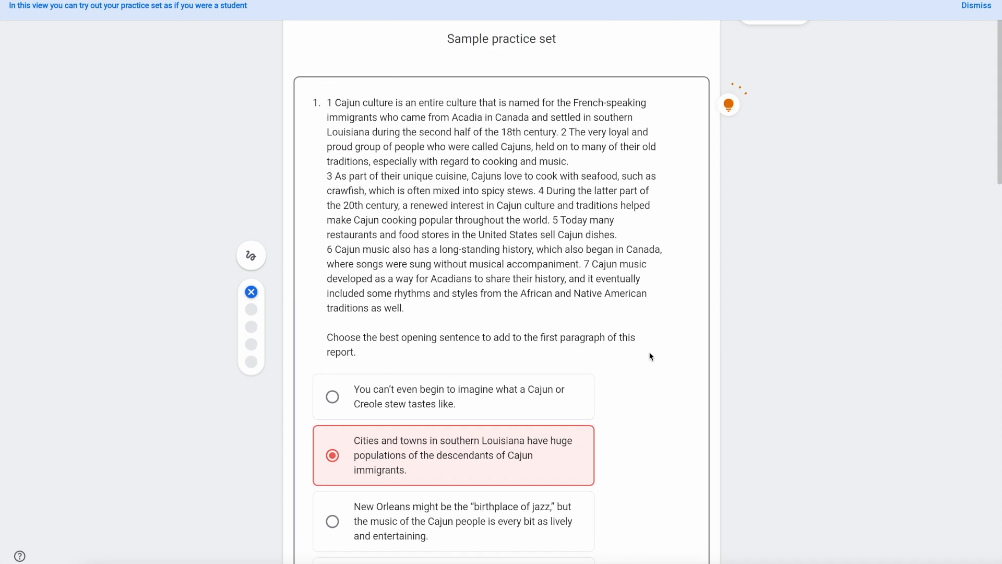
pyautogui.scroll(-1, 651, 355)
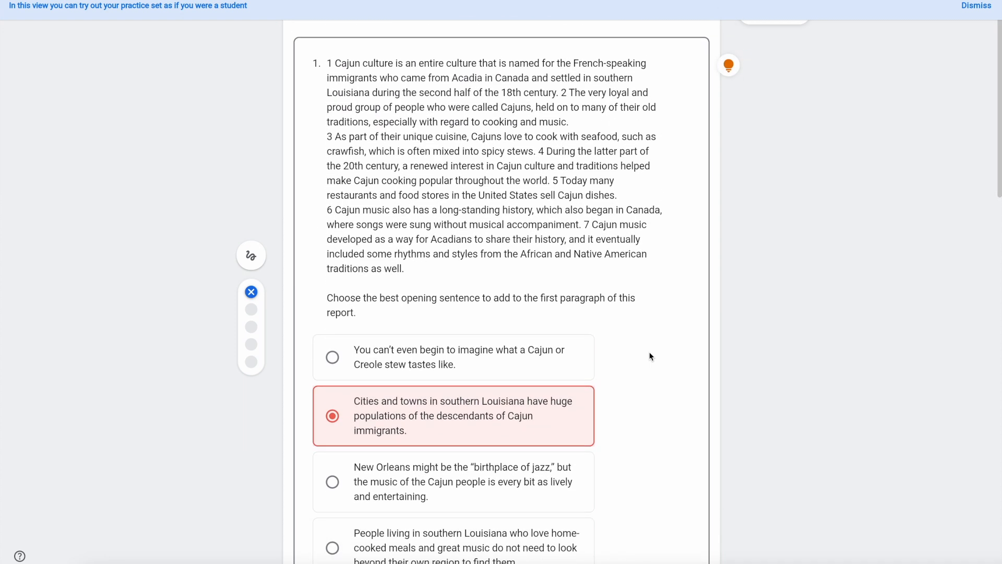
pyautogui.click(730, 67)
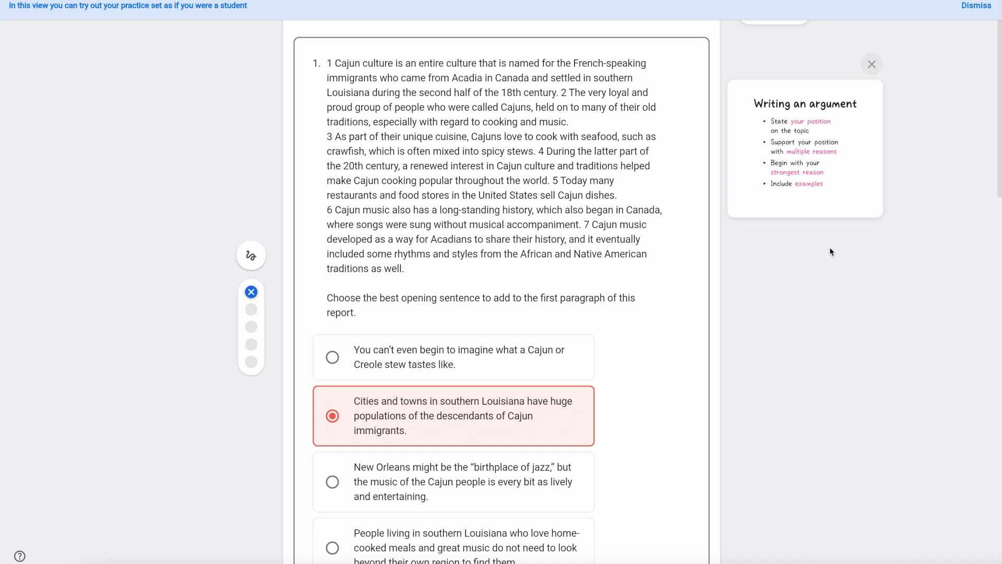
pyautogui.click(872, 68)
# - Retry question 1, ending on the choice beginning "People living in southern Louisiana", and check the answer
pyautogui.click(494, 364)
pyautogui.scroll(-5, 501, 364)
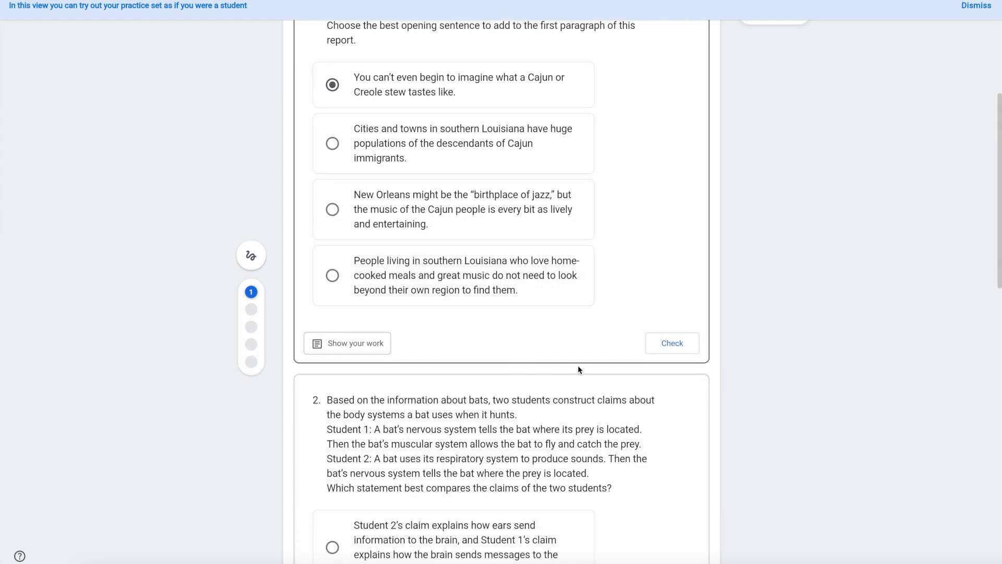
pyautogui.click(673, 344)
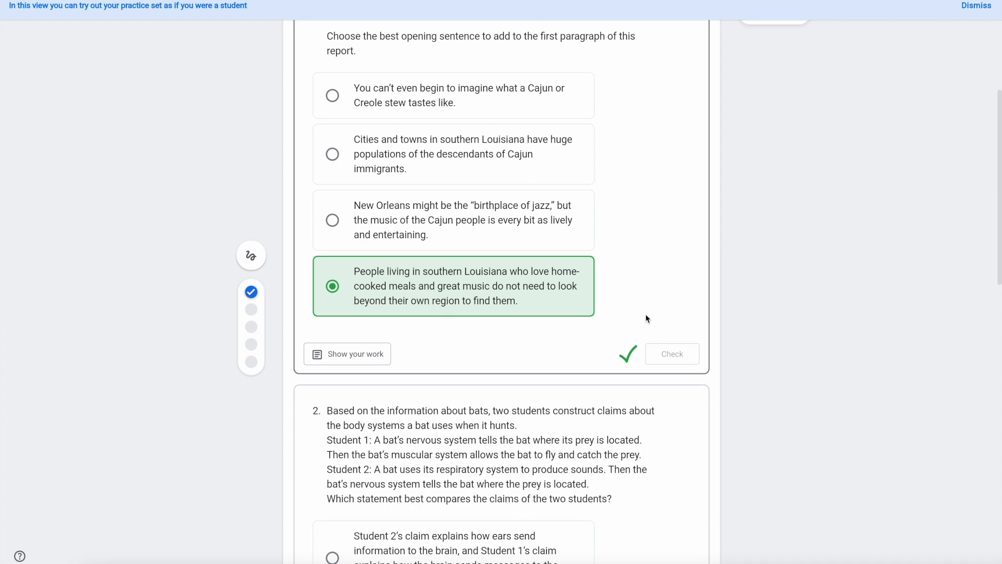
# - Answer question 2 with the choice beginning "Student 2's claim explains how the brain is not needed" and check the answer
pyautogui.scroll(-2, 646, 318)
pyautogui.scroll(-2, 646, 318)
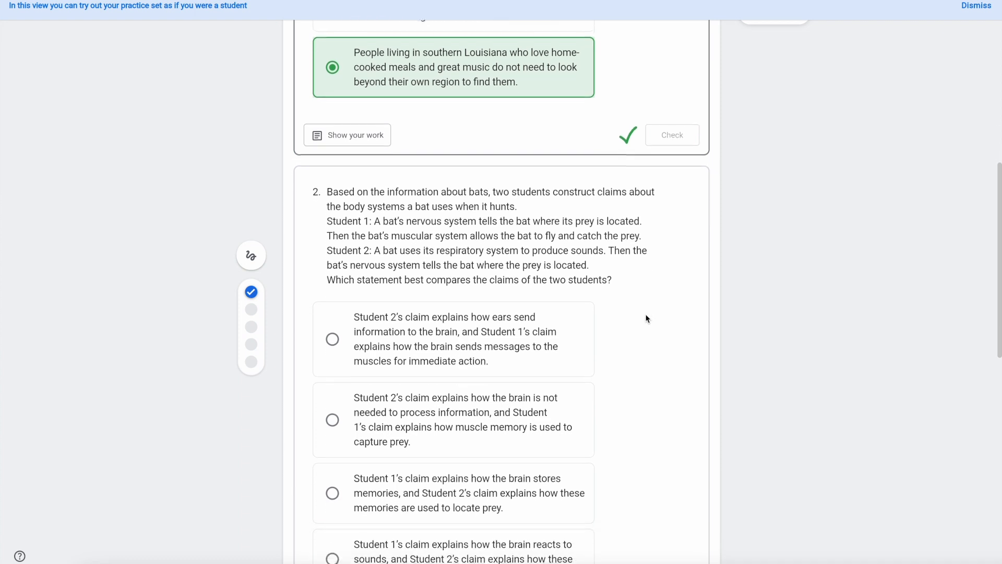
pyautogui.scroll(-1, 646, 318)
pyautogui.scroll(-2, 646, 319)
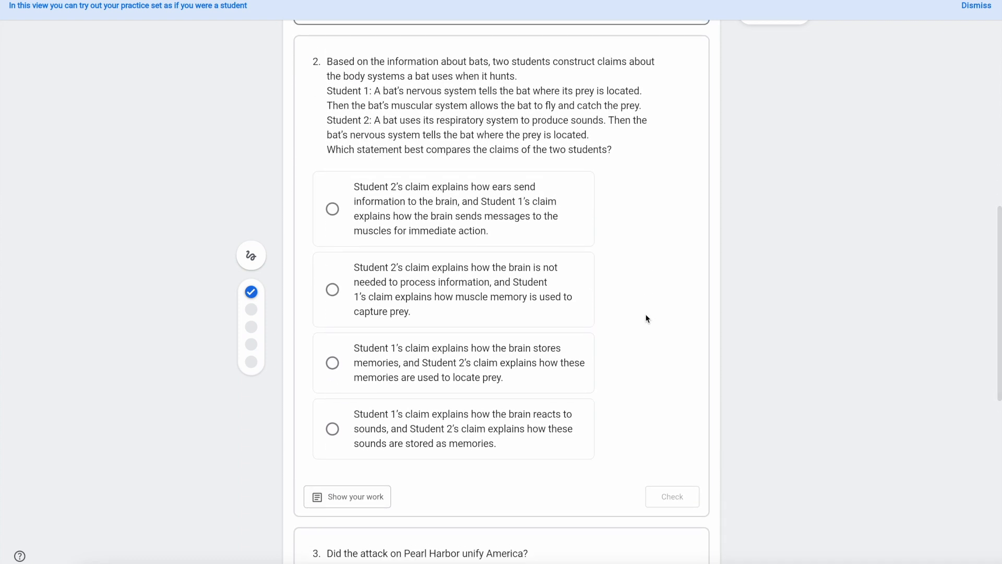
pyautogui.click(332, 289)
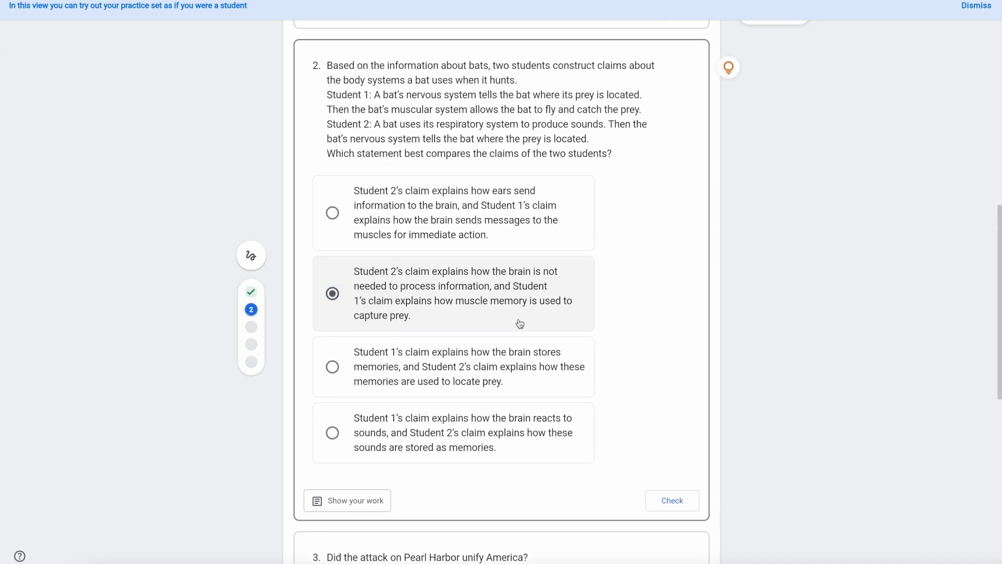
pyautogui.click(672, 499)
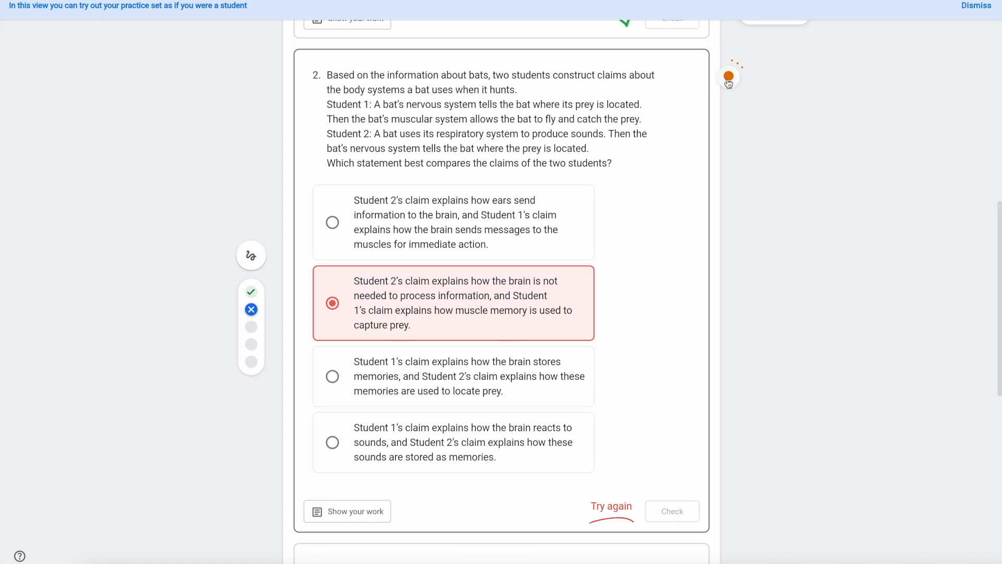
# - Open question 2's hint, play its video on nervous control of muscle contraction, and pause it
pyautogui.click(729, 77)
pyautogui.click(799, 136)
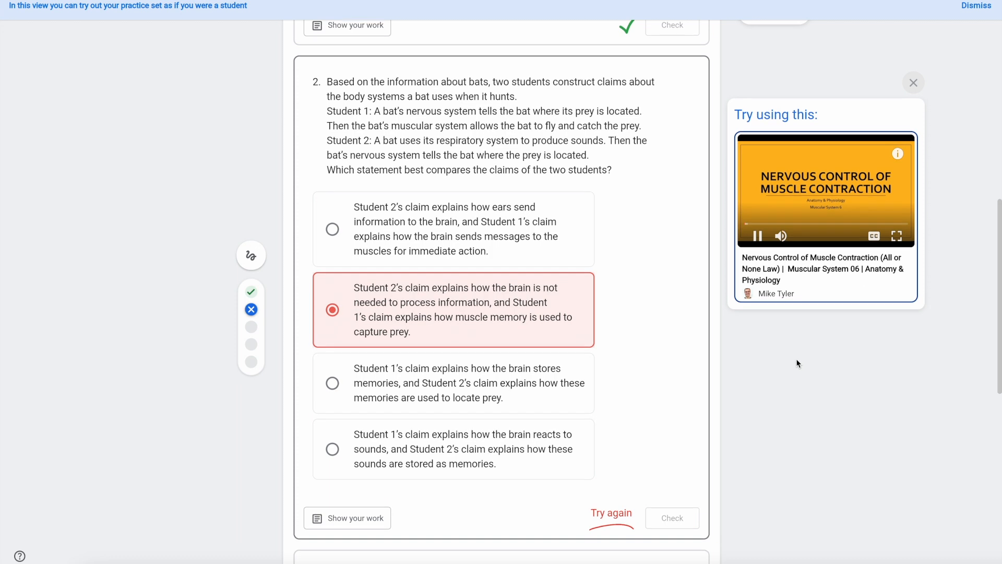
pyautogui.click(757, 232)
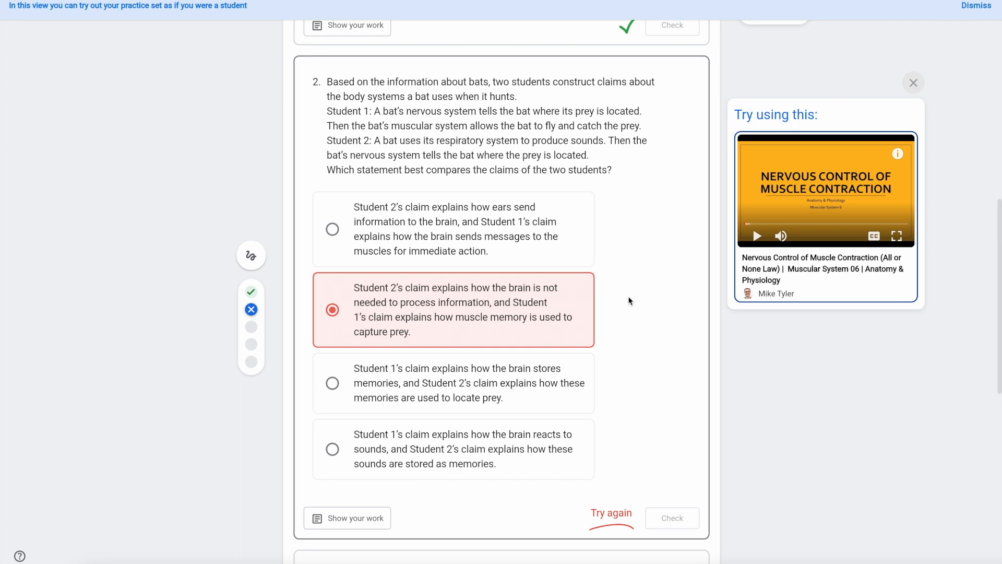
# - Activate question 3's answer field without entering an answer
pyautogui.scroll(-2, 629, 301)
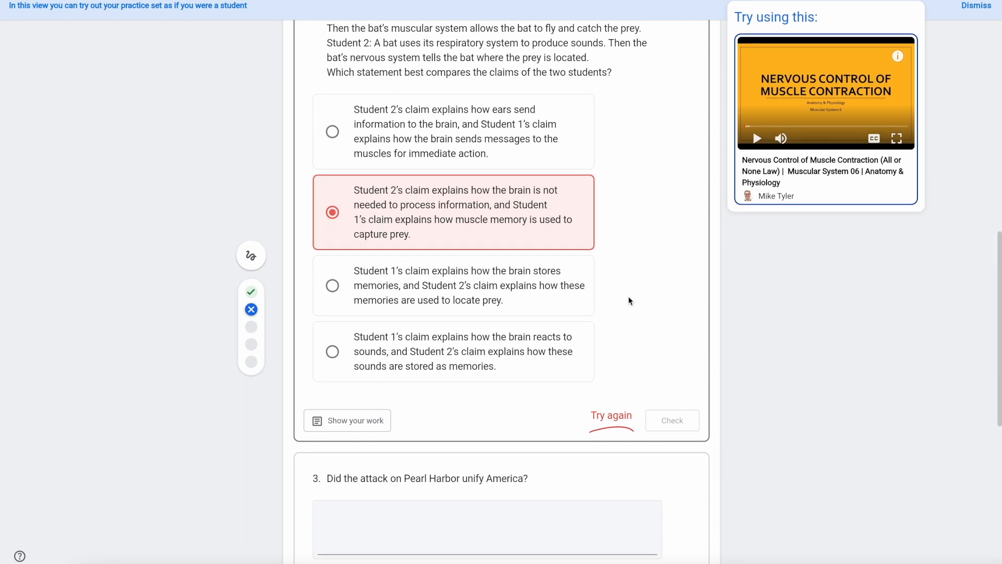
pyautogui.scroll(-4, 629, 302)
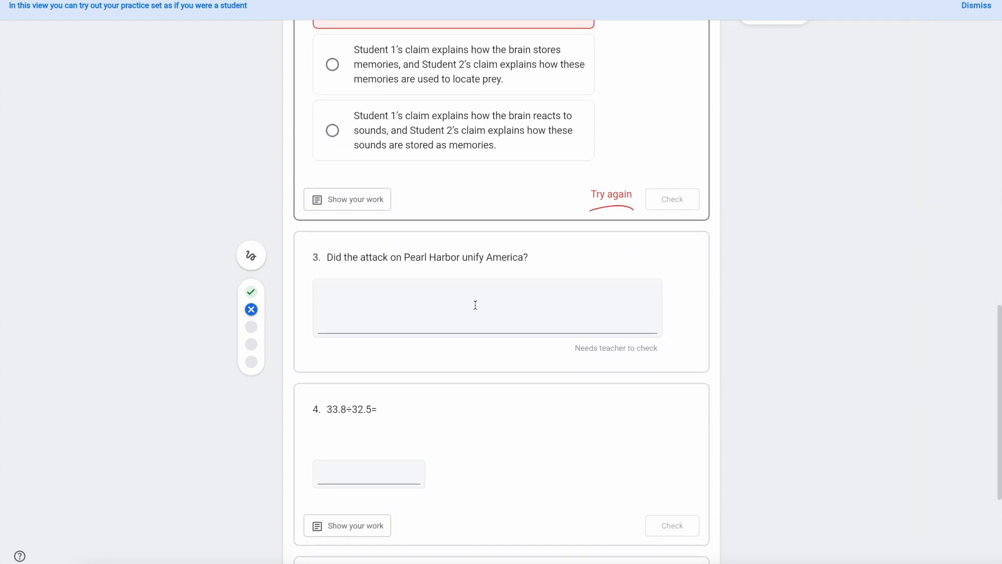
pyautogui.click(407, 306)
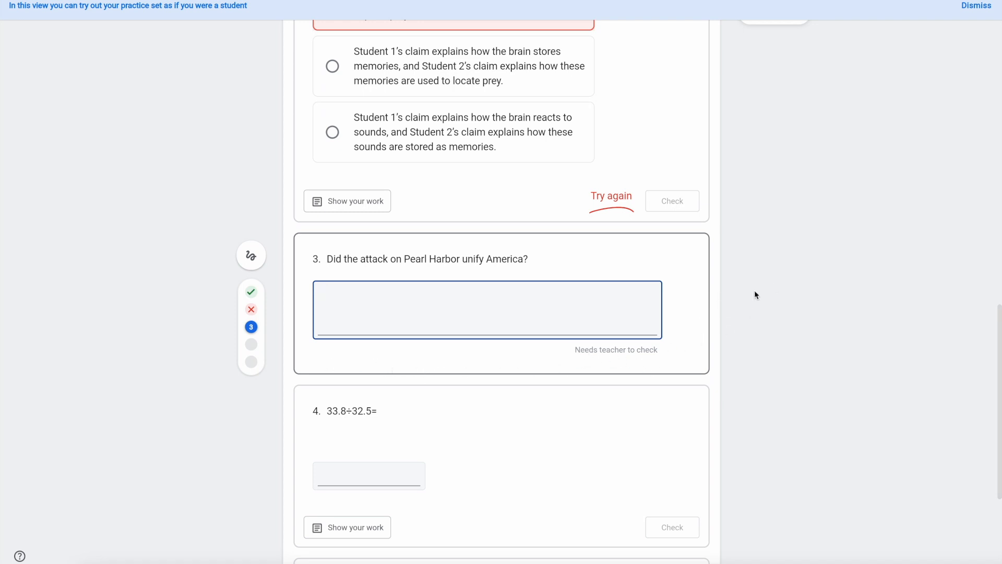
# - Open question 4's space for showing work, enter "33.8 /" as text, and erase it
pyautogui.scroll(-4, 671, 310)
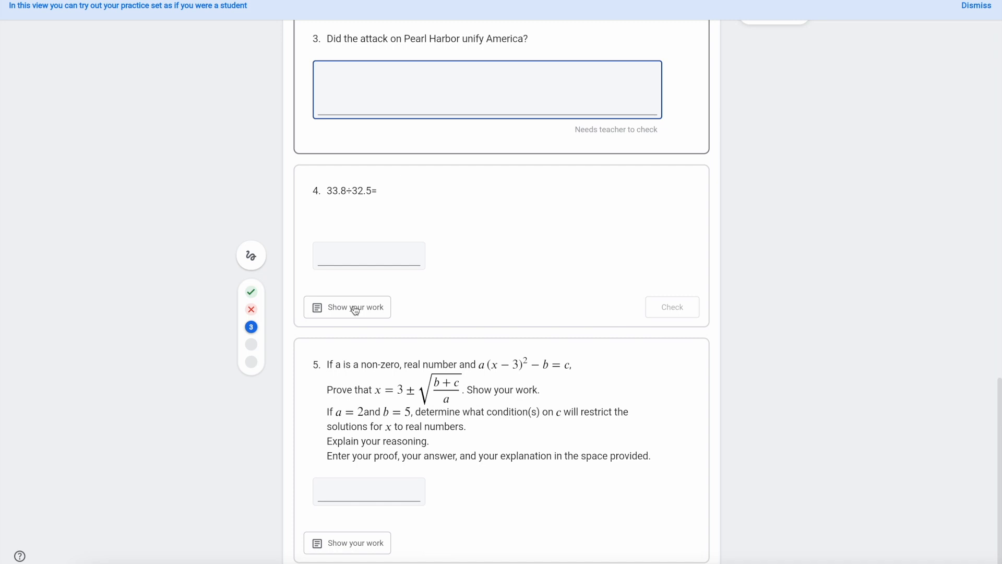
pyautogui.click(355, 308)
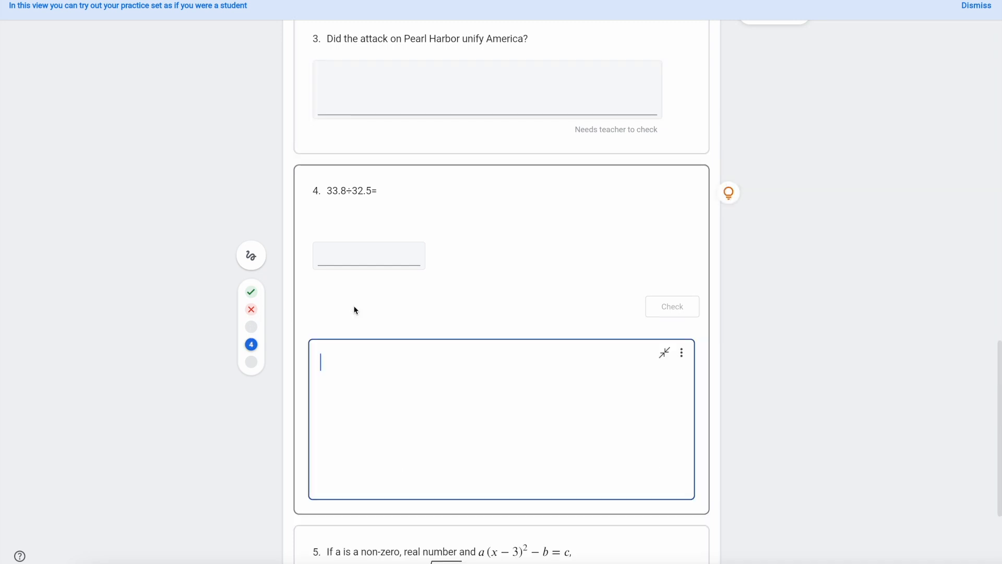
pyautogui.write('33.8 /')
pyautogui.scroll(-1, 423, 407)
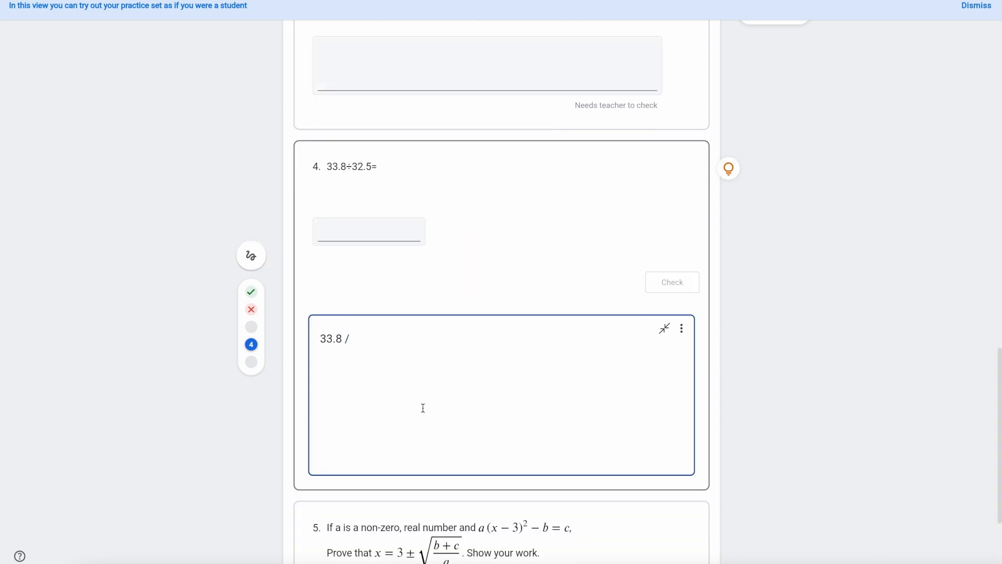
pyautogui.press('BackSpace')
pyautogui.press('BackSpace')
pyautogui.press('BackSpace')
pyautogui.press('BackSpace')
pyautogui.press('BackSpace')
pyautogui.press('BackSpace')
# - Turn on inking, handwrite 33.8 under a long-division bracket in question 4's work space, and turn inking off
pyautogui.click(250, 257)
pyautogui.moveTo(349, 417)
pyautogui.mouseDown()
pyautogui.moveTo(378, 443)
pyautogui.moveTo(364, 442)
pyautogui.mouseUp()
pyautogui.click(432, 441)
pyautogui.moveTo(403, 425)
pyautogui.mouseDown()
pyautogui.moveTo(409, 443)
pyautogui.moveTo(463, 418)
pyautogui.moveTo(346, 398)
pyautogui.moveTo(342, 454)
pyautogui.mouseUp()
pyautogui.scroll(1, 403, 477)
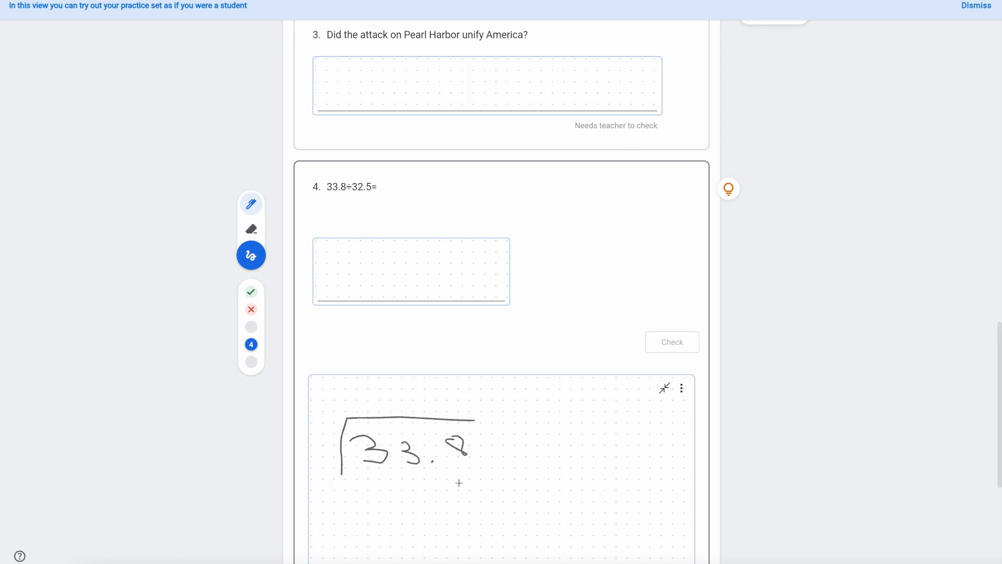
pyautogui.scroll(-2, 459, 483)
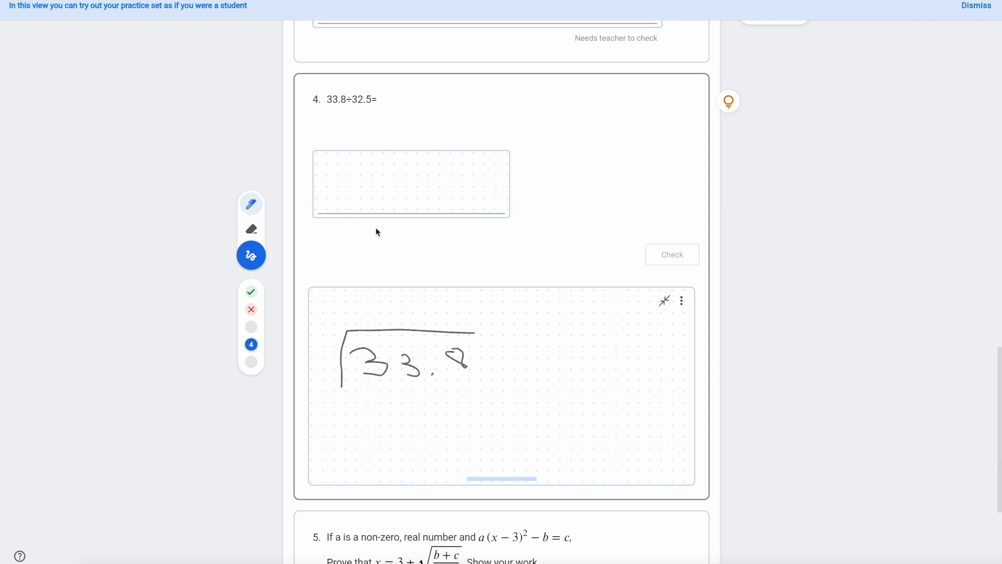
pyautogui.click(251, 255)
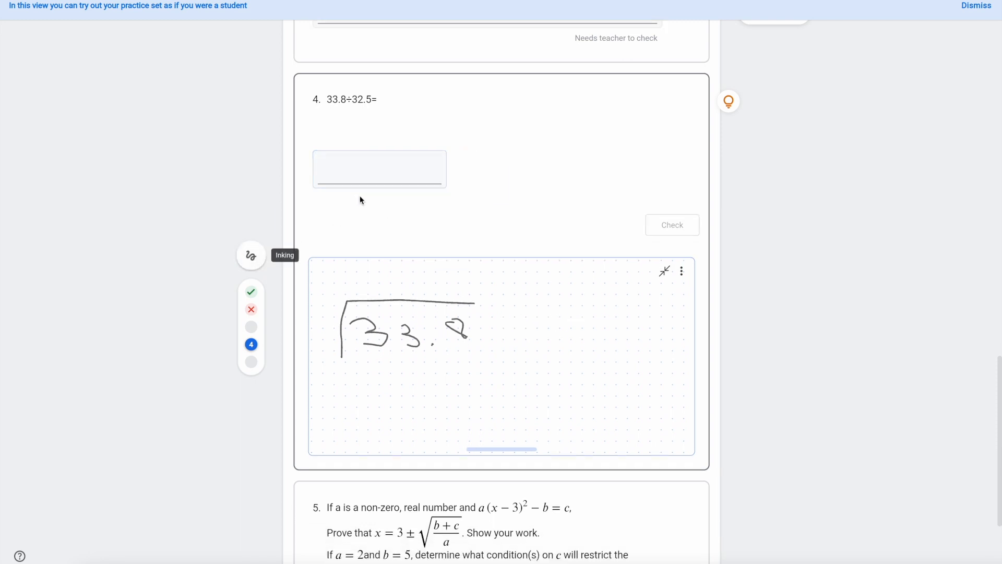
# - Answer question 4 with 1.05, check the answer, and open the hint on dividing multi-digit decimals
pyautogui.click(354, 165)
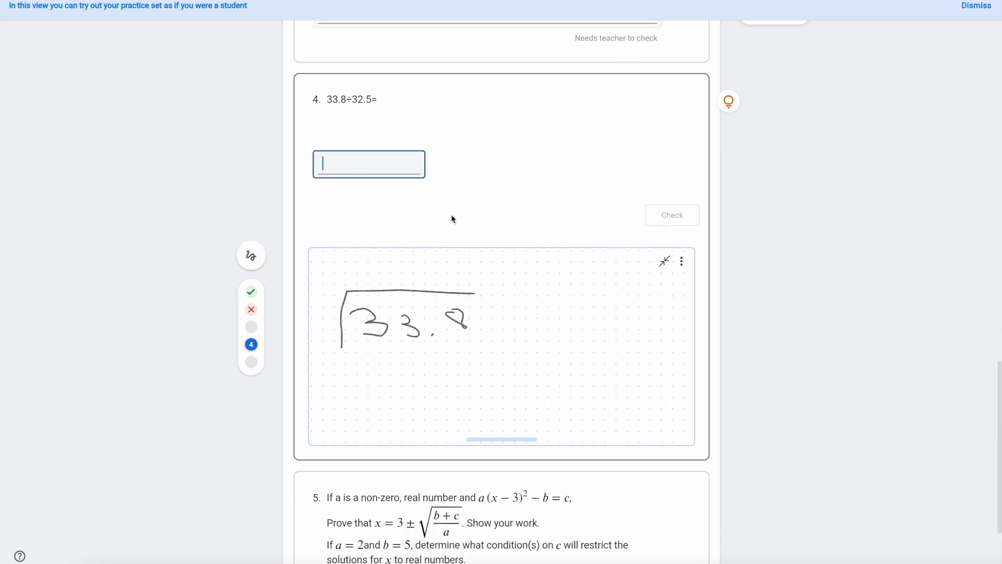
pyautogui.write('1.05')
pyautogui.click(686, 214)
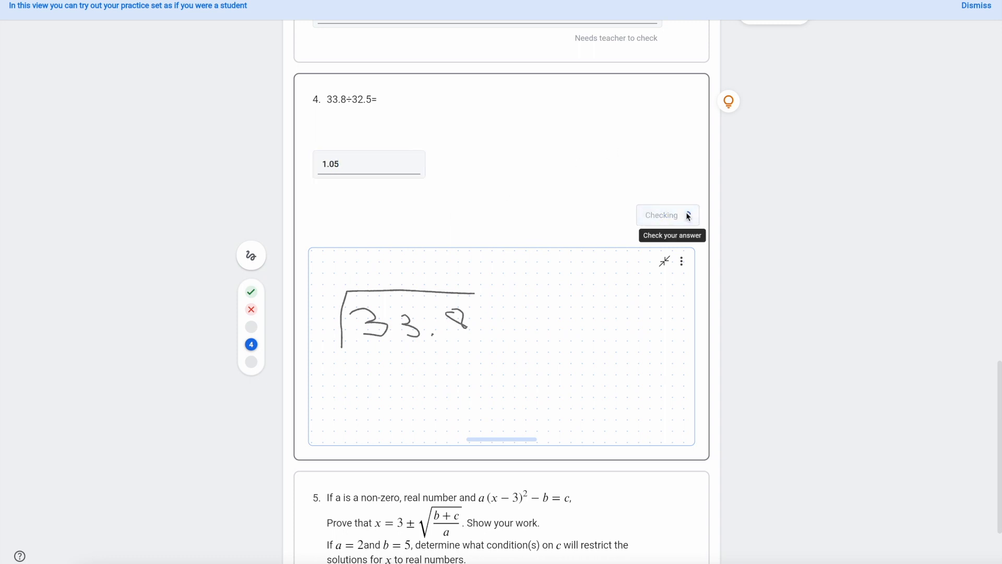
pyautogui.click(729, 100)
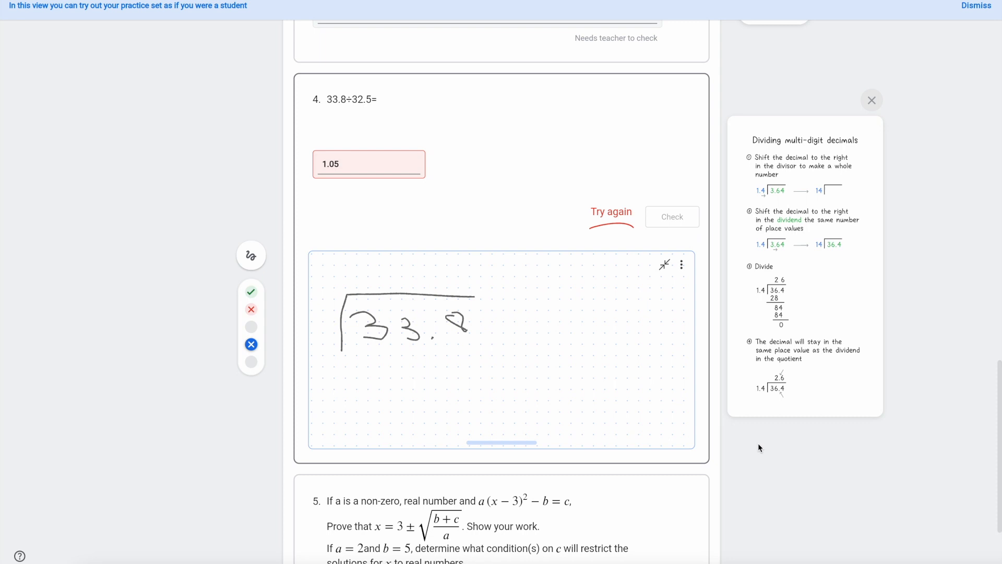
# - Change question 4's answer to 1.04 and check it
pyautogui.click(353, 161)
pyautogui.press('BackSpace')
pyautogui.write('4')
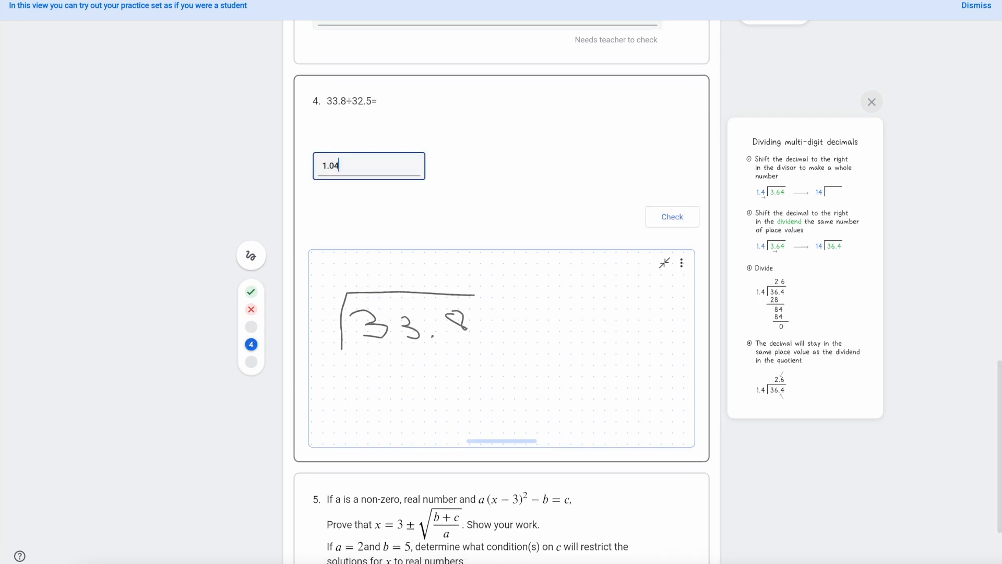
pyautogui.click(678, 213)
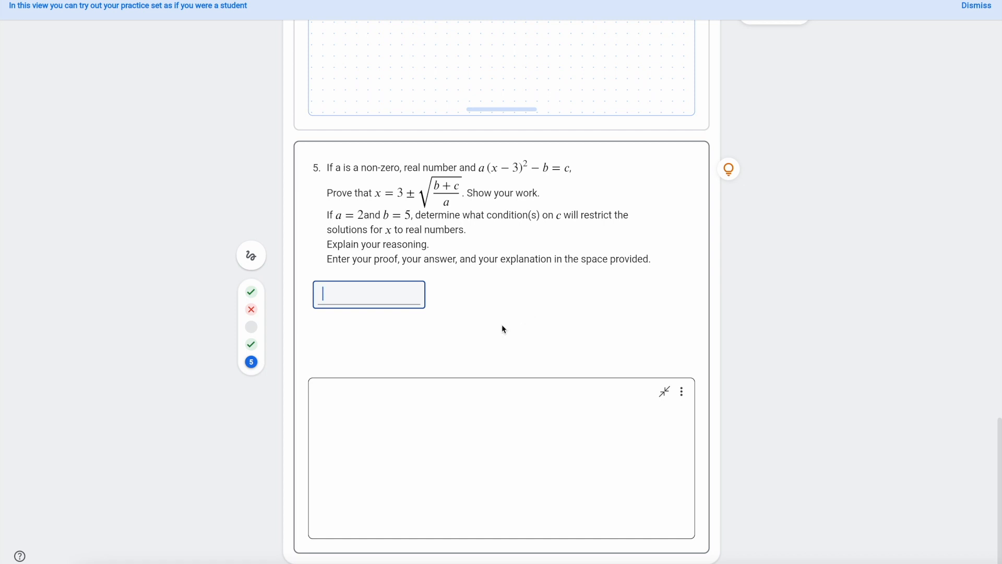
# - Open question 5's hint on solving an equation
pyautogui.click(727, 176)
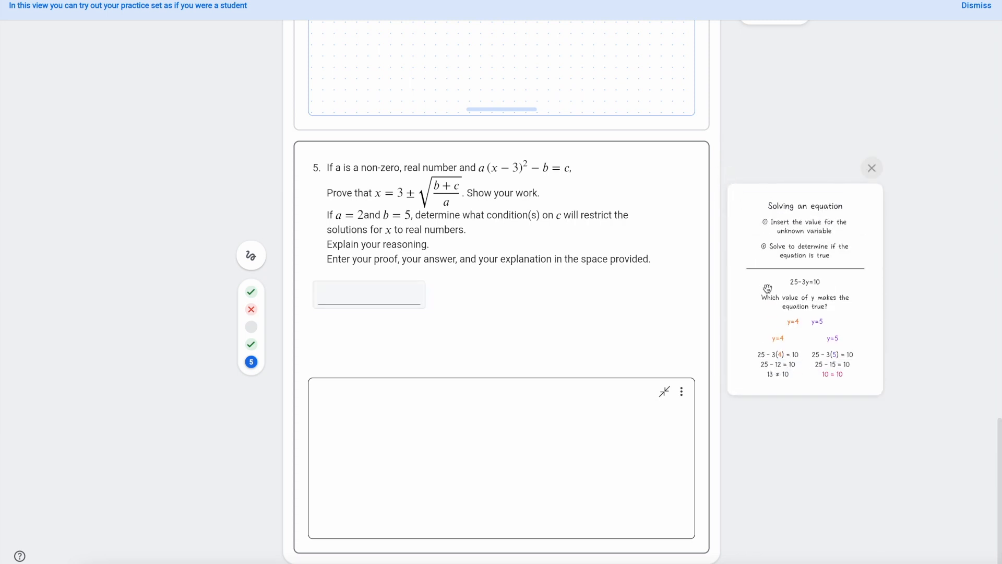
# - Dismiss question 5's hint on solving an equation and open the Extra Help resources for the practice set
pyautogui.scroll(1, 772, 157)
pyautogui.click(794, 58)
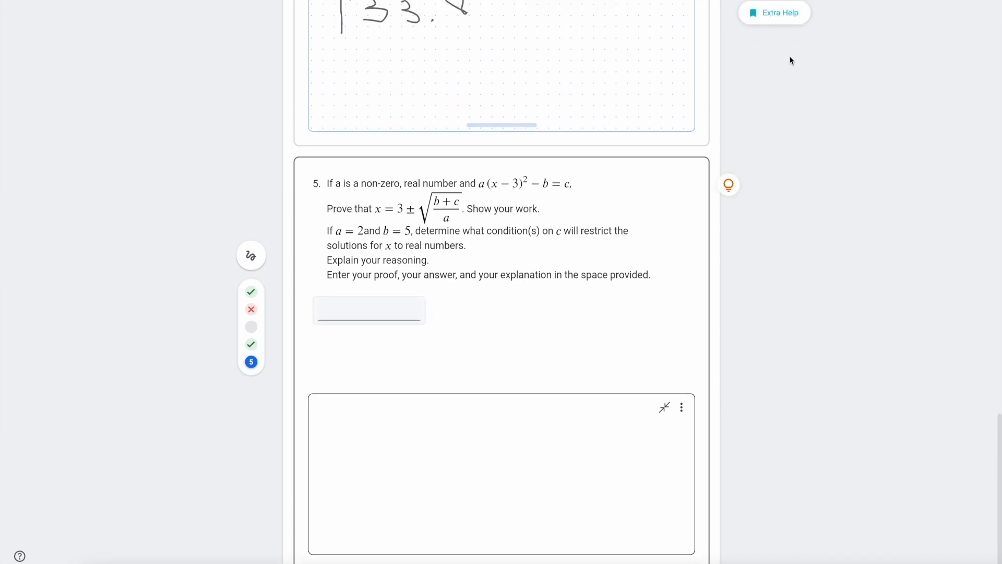
pyautogui.click(774, 10)
# - Look through all the hint cards and videos in Extra Help, from first to last, and close it
pyautogui.scroll(-20, 919, 83)
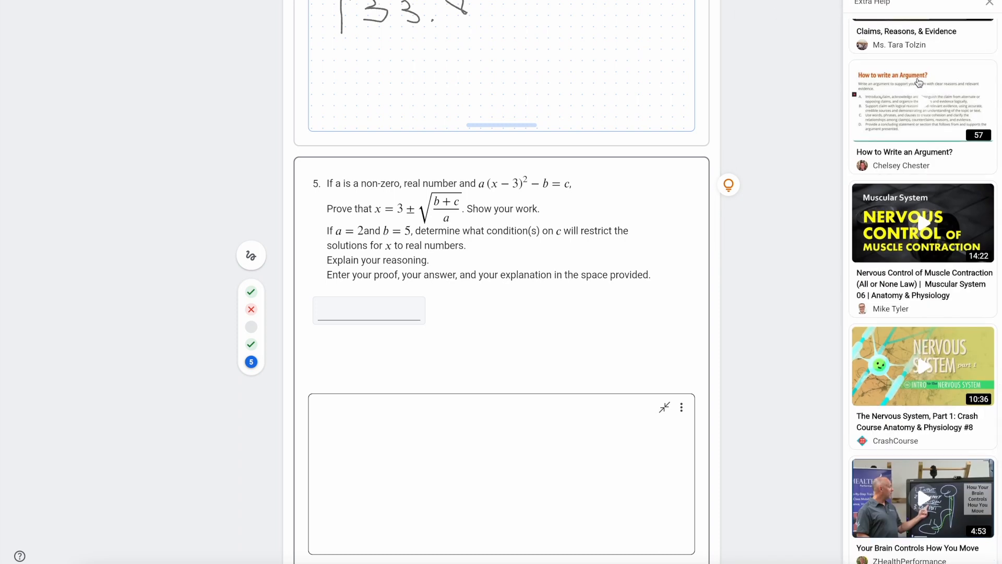
pyautogui.scroll(15, 919, 82)
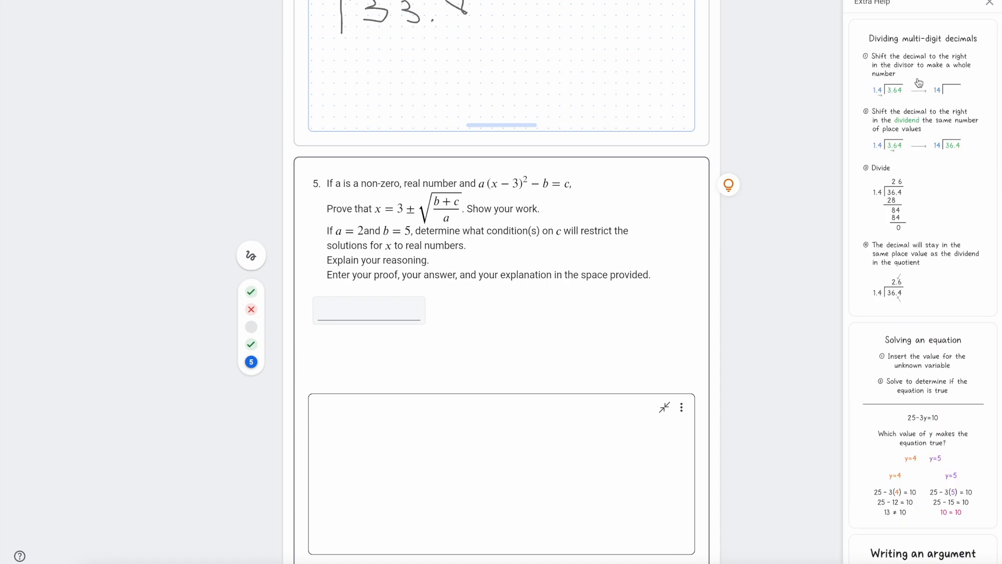
pyautogui.scroll(-15, 919, 83)
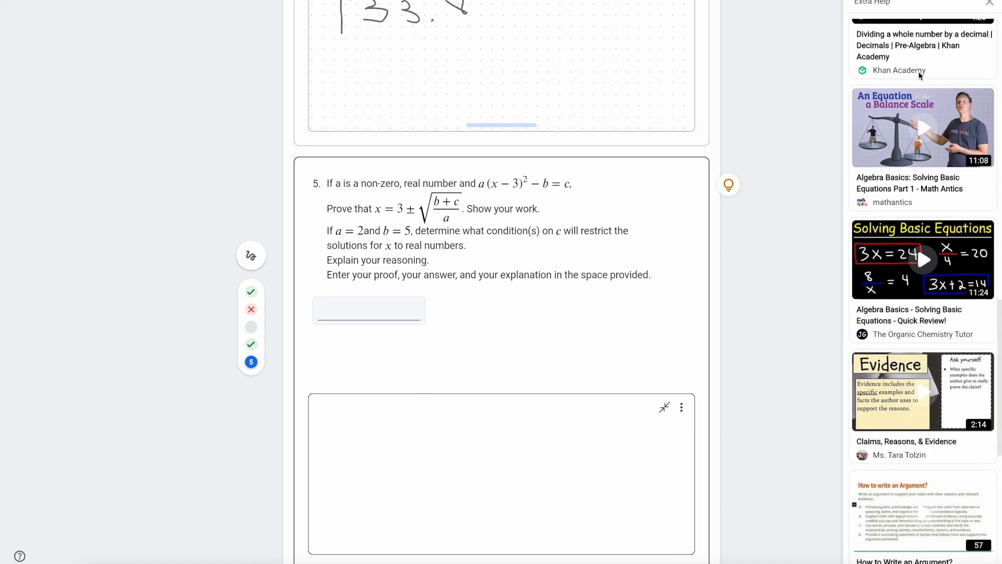
pyautogui.scroll(-8, 920, 75)
pyautogui.scroll(20, 920, 74)
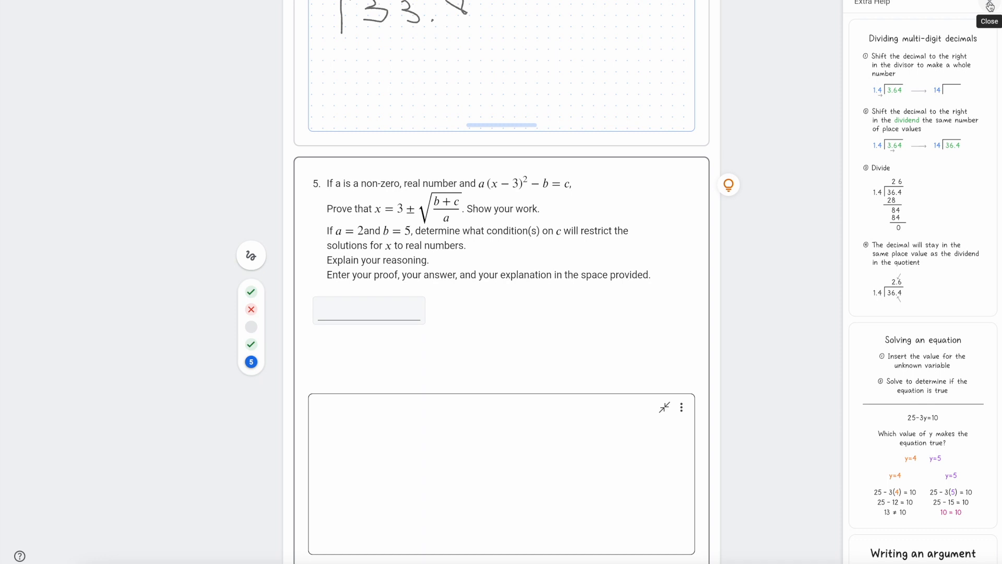
pyautogui.click(990, 6)
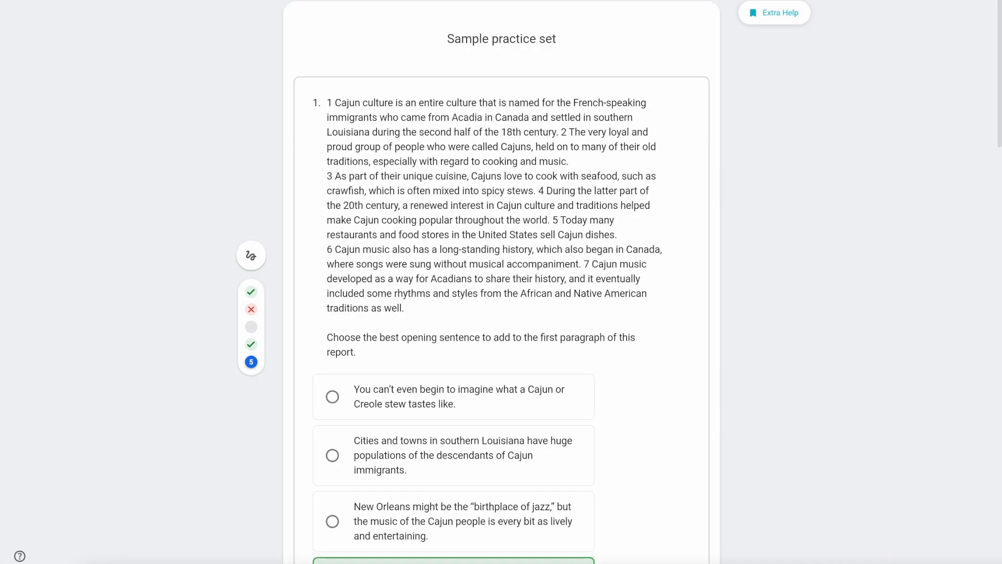